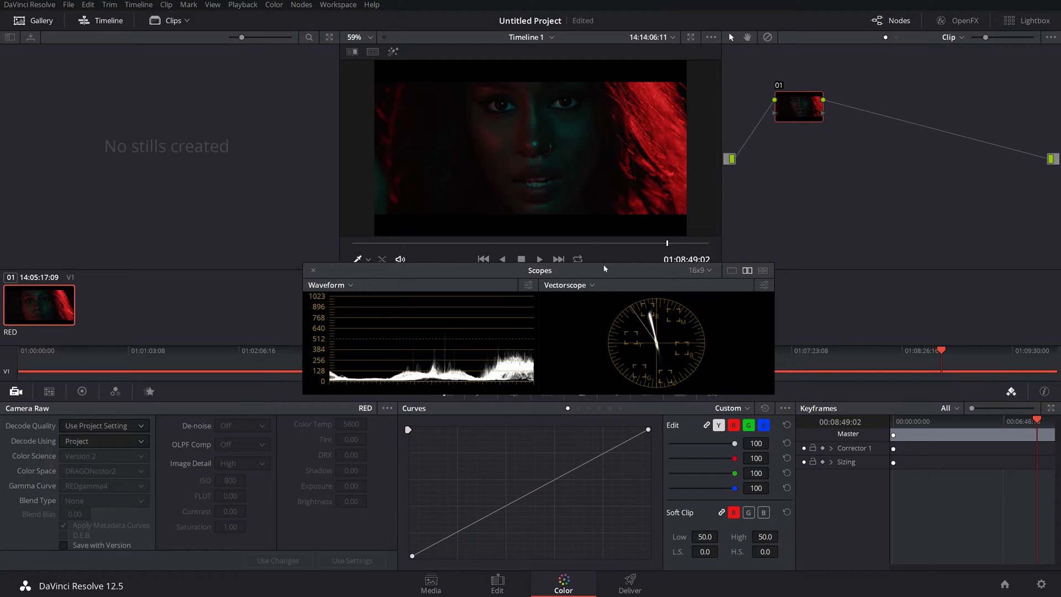
# Step: Move the floating Waveform and Vectorscope window slightly up, off the clip image
pyautogui.moveTo(604, 269)
pyautogui.mouseDown()
pyautogui.moveTo(590, 248)
pyautogui.moveTo(364, 243)
pyautogui.moveTo(639, 245)
pyautogui.moveTo(594, 260)
pyautogui.moveTo(603, 261)
pyautogui.mouseUp()
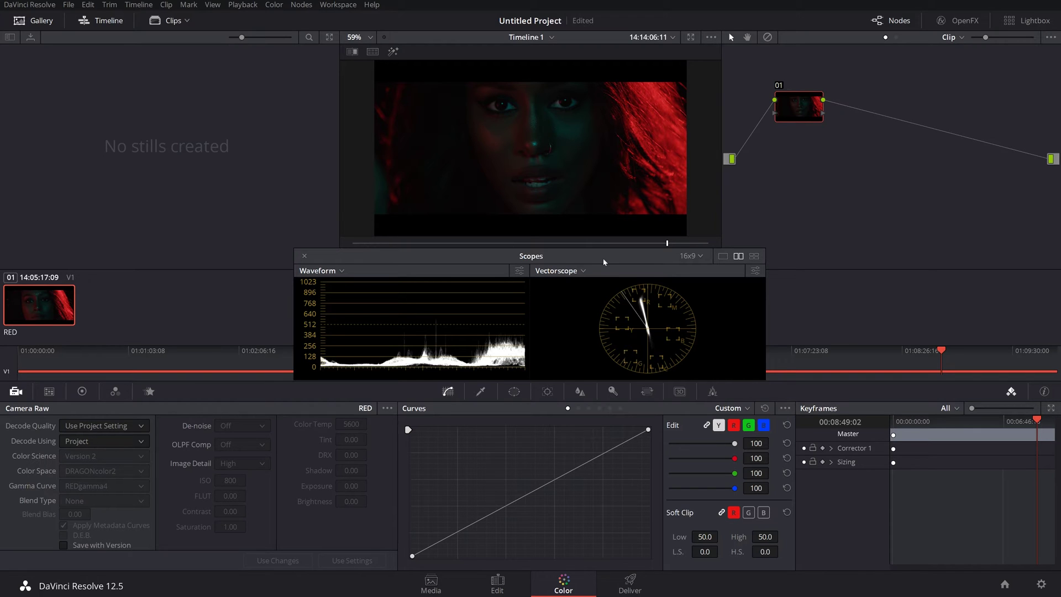
# Step: Nudge the floating Scopes window slightly lower over the viewer
pyautogui.moveTo(603, 258)
pyautogui.mouseDown()
pyautogui.moveTo(576, 281)
pyautogui.moveTo(598, 262)
pyautogui.moveTo(613, 269)
pyautogui.mouseUp()
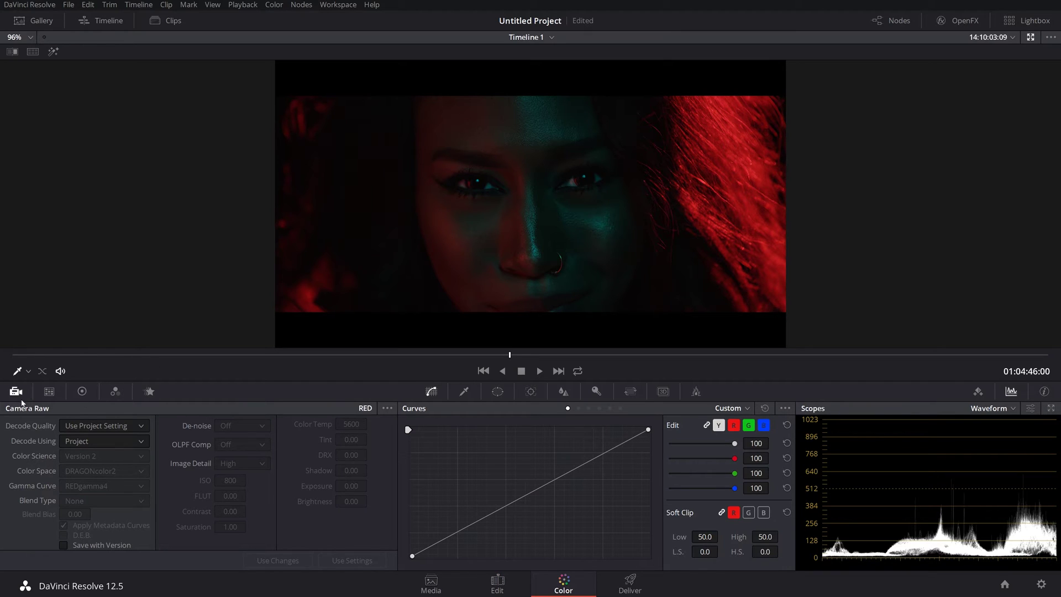
# Step: Change the Camera Raw Decode Using setting from Project to Clip
pyautogui.click(103, 441)
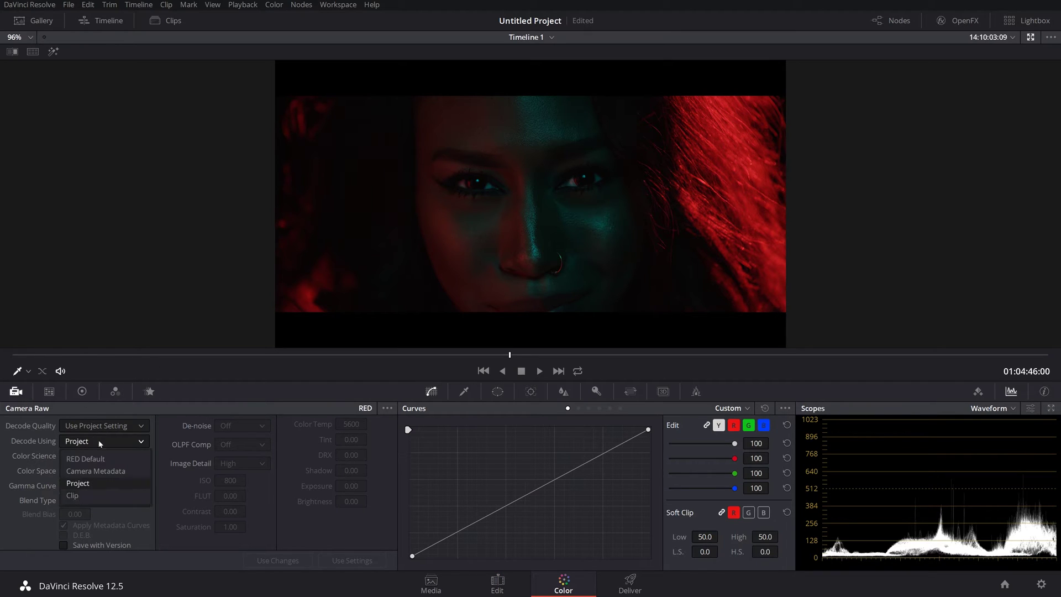
pyautogui.click(86, 496)
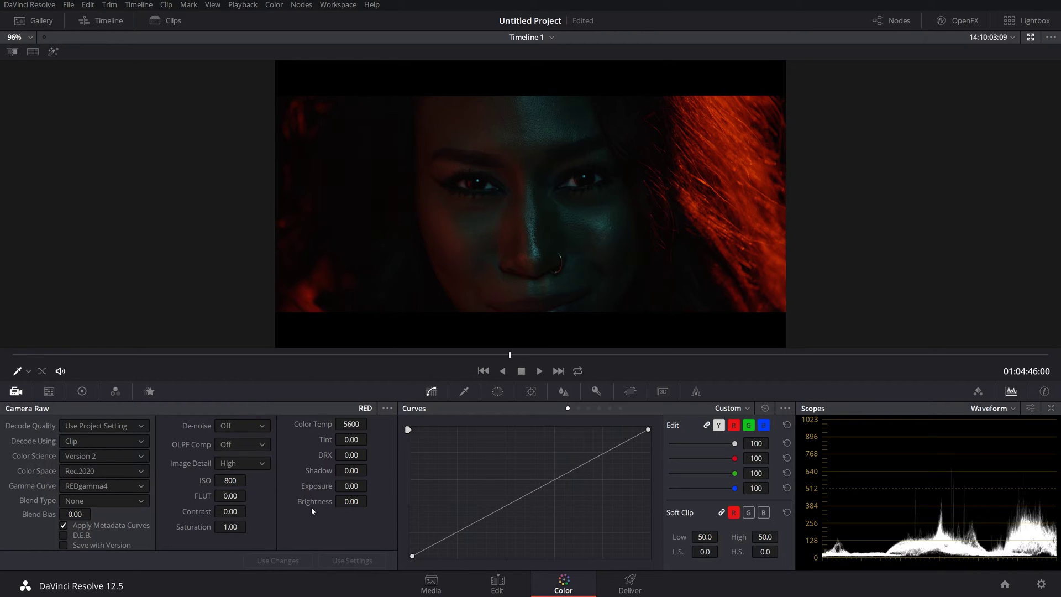
pyautogui.click(104, 471)
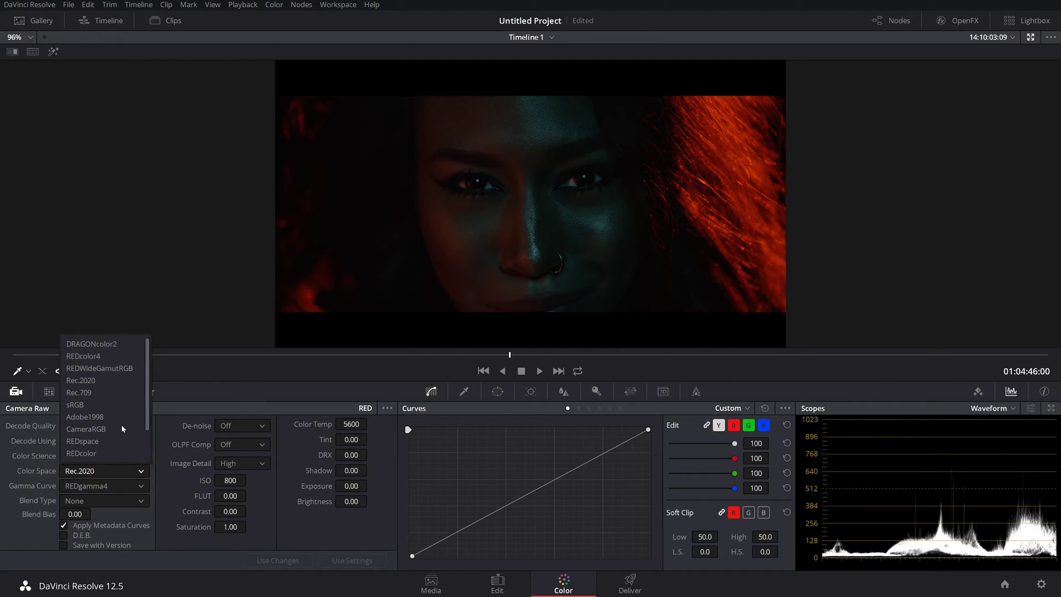
pyautogui.scroll(-2, 121, 425)
pyautogui.scroll(2, 127, 393)
pyautogui.click(116, 345)
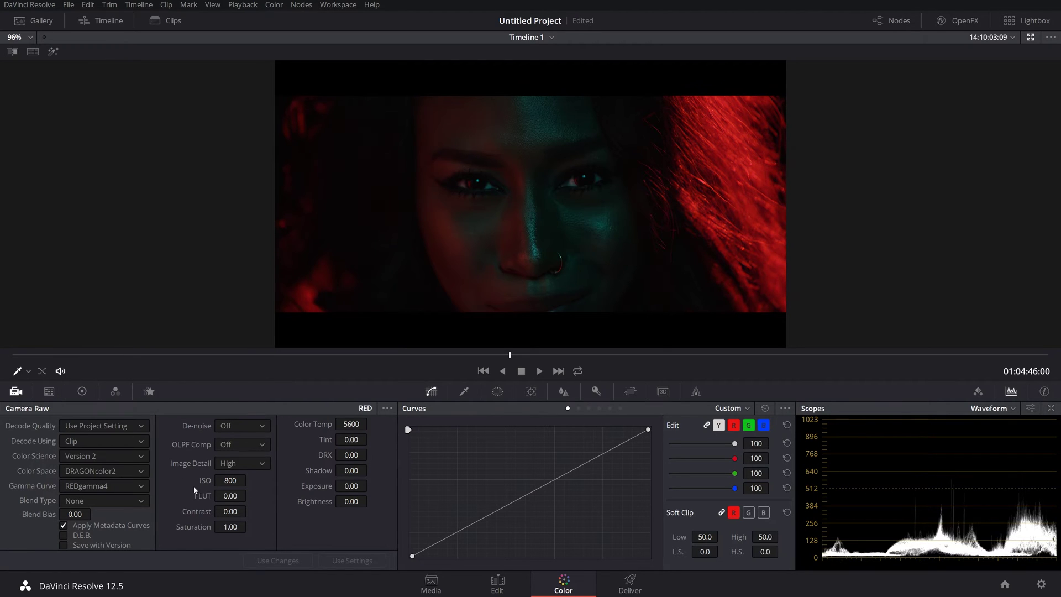
pyautogui.click(131, 471)
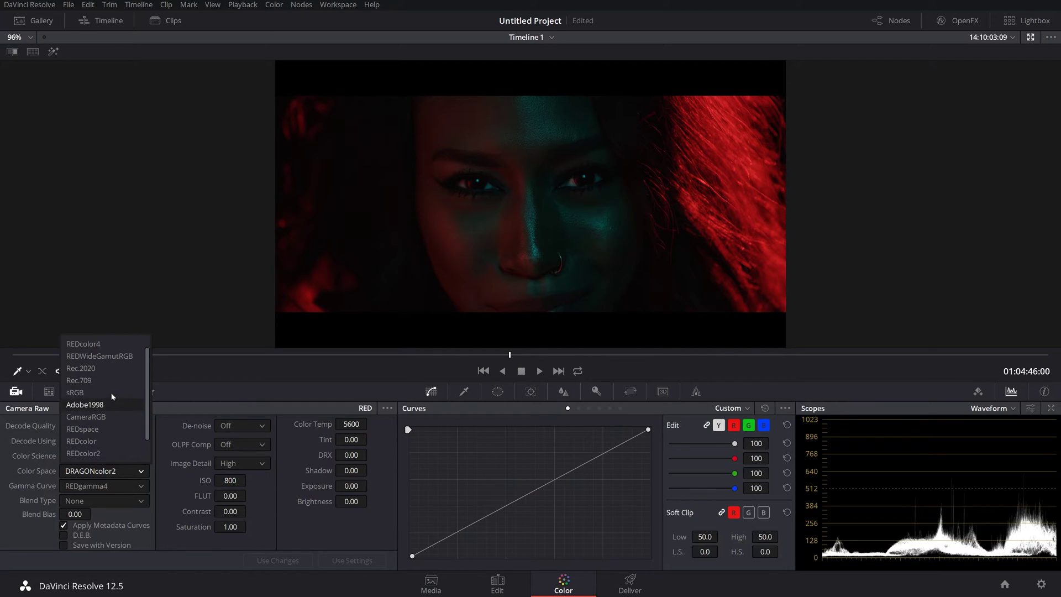
pyautogui.click(102, 382)
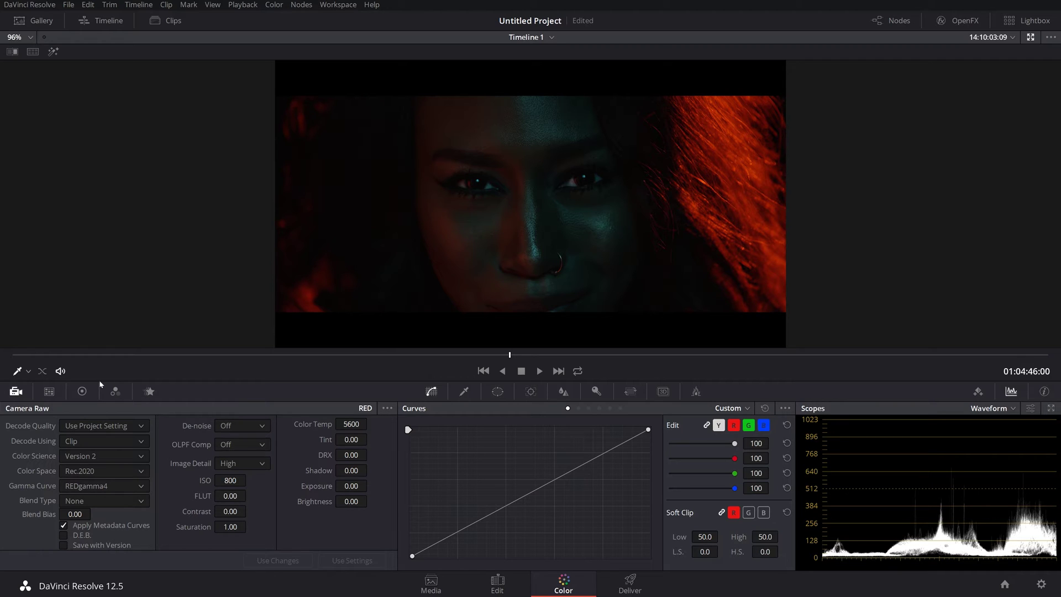
pyautogui.click(105, 458)
pyautogui.click(124, 482)
pyautogui.click(117, 471)
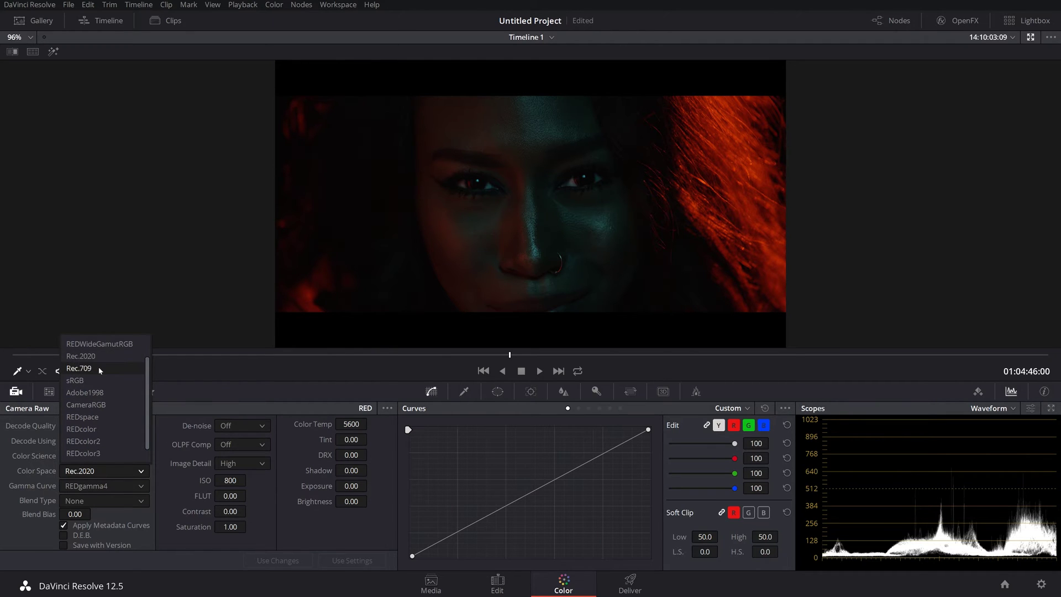
pyautogui.scroll(2, 102, 359)
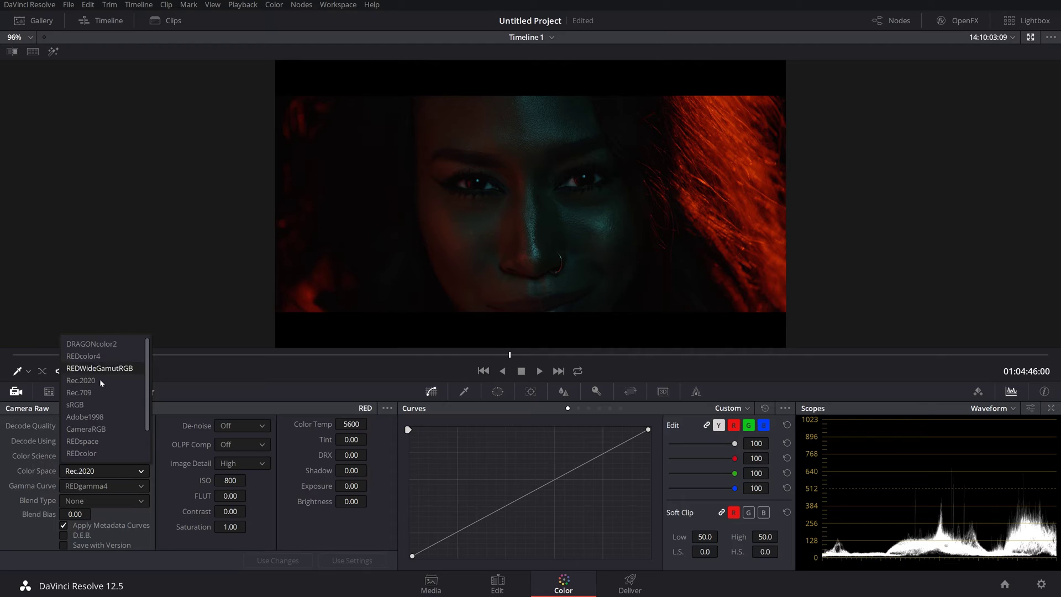
pyautogui.click(81, 393)
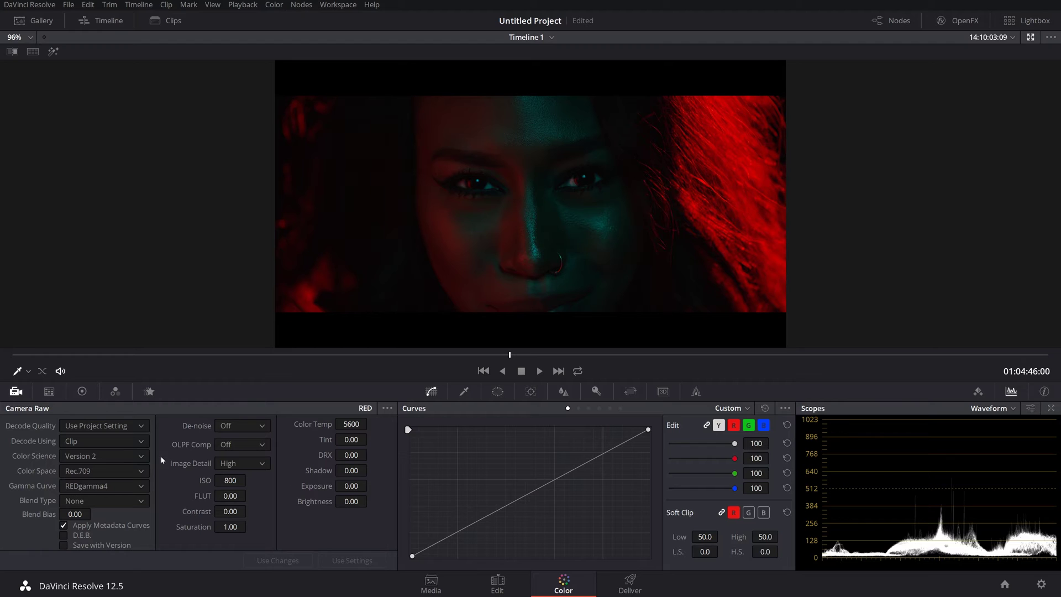
pyautogui.click(107, 471)
pyautogui.click(96, 381)
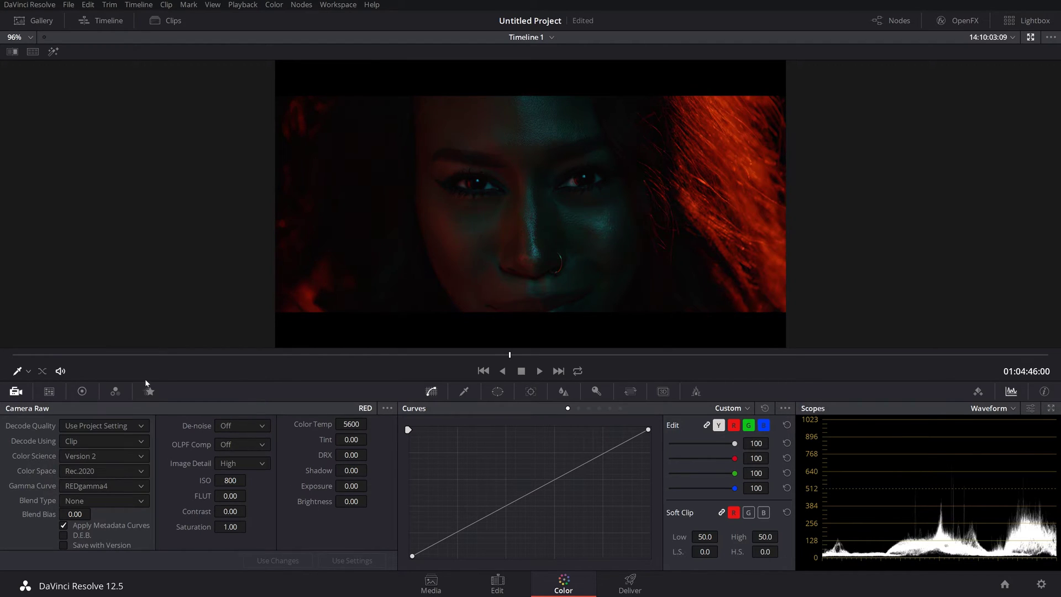
pyautogui.click(95, 471)
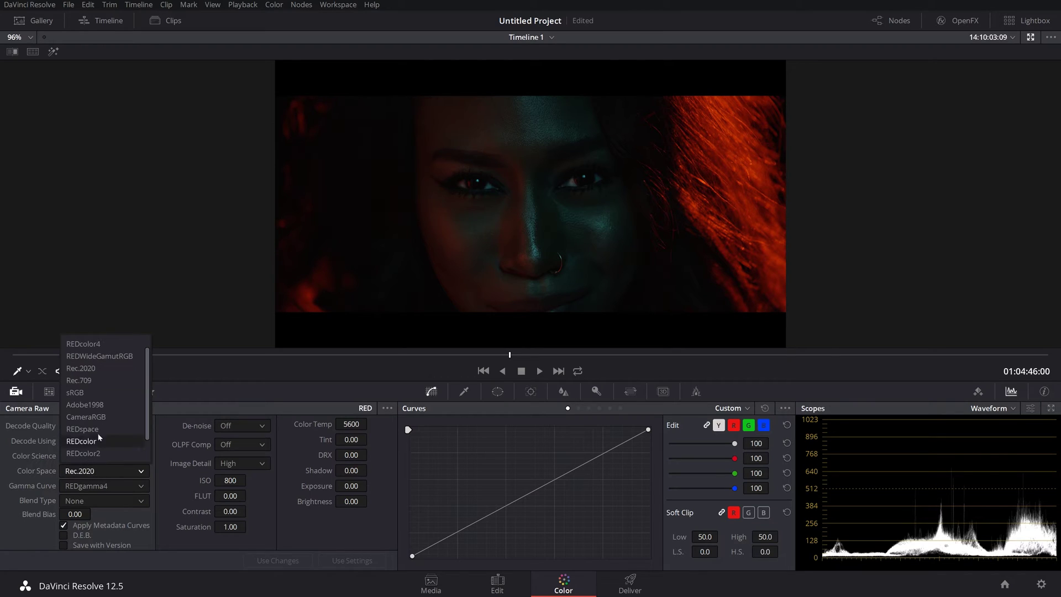
# Step: Compare Rec.709 with DRAGONcolor2 as the raw Color Space, finishing on DRAGONcolor2
pyautogui.click(93, 380)
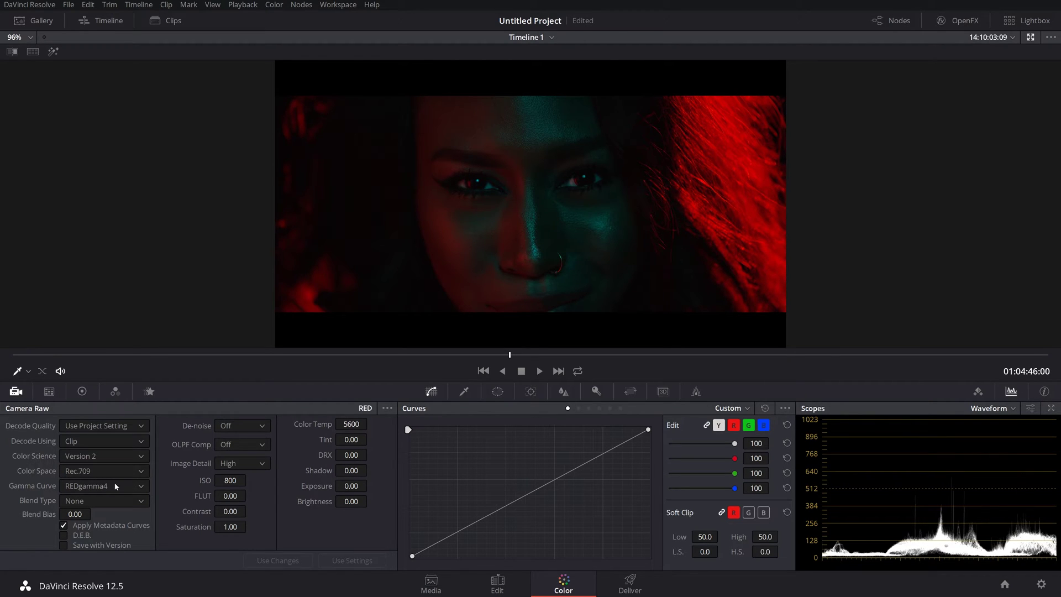
pyautogui.click(94, 474)
pyautogui.scroll(2, 102, 437)
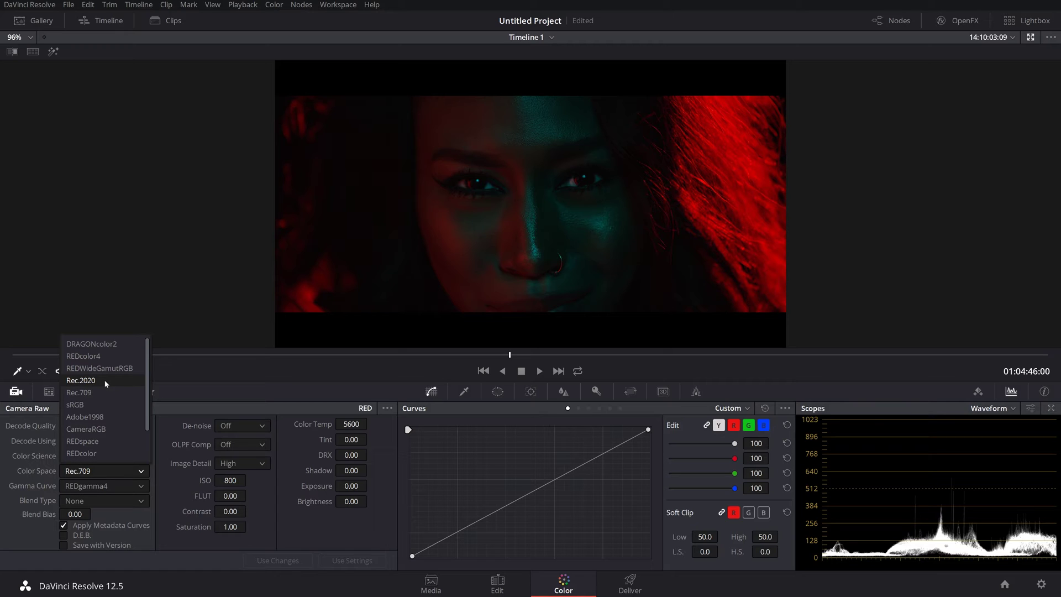
pyautogui.scroll(-1, 105, 379)
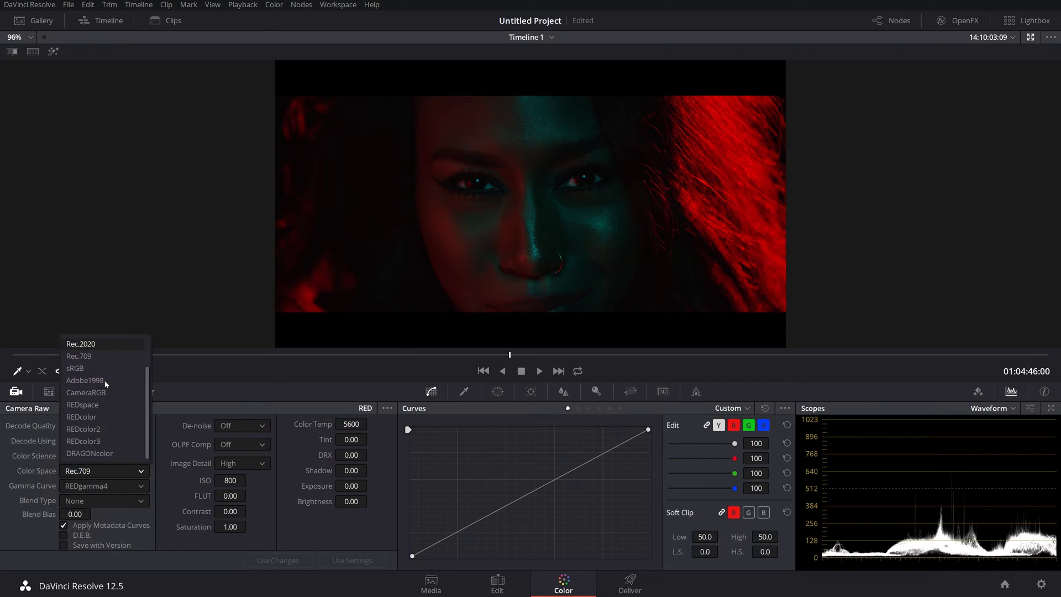
pyautogui.scroll(1, 85, 423)
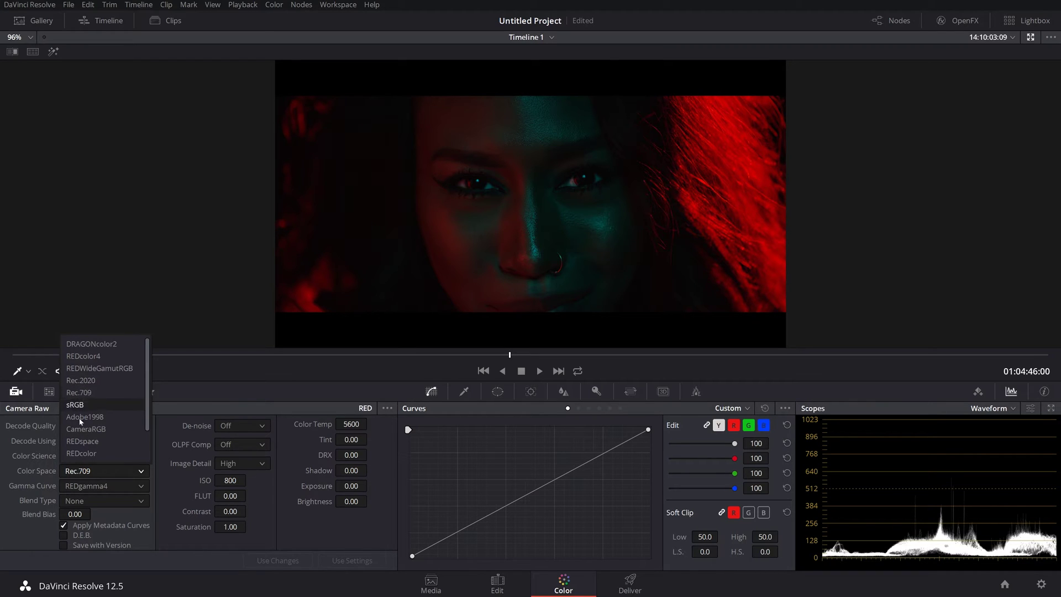
pyautogui.click(89, 344)
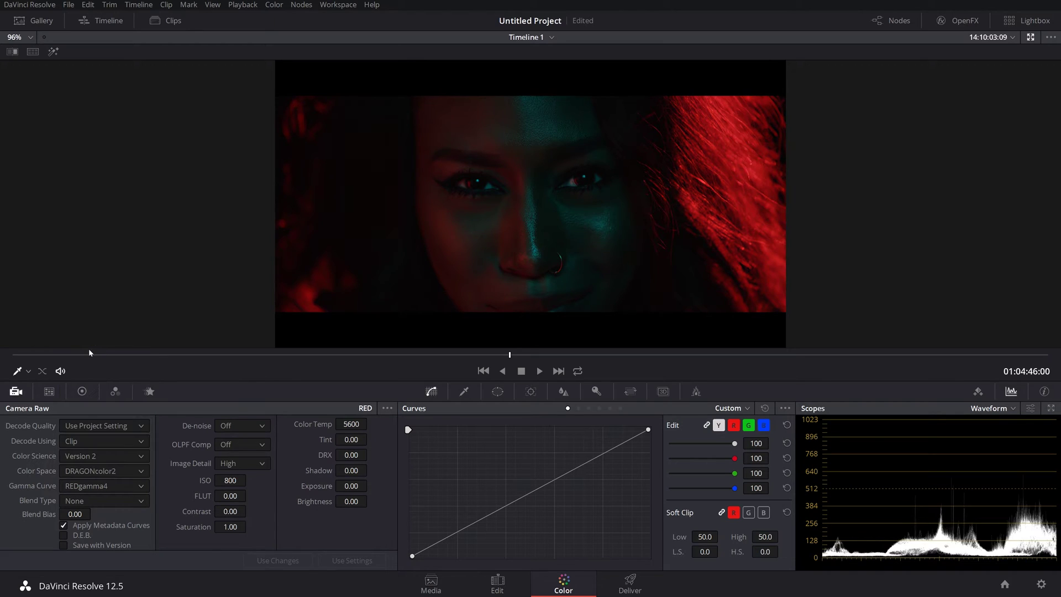
pyautogui.click(110, 473)
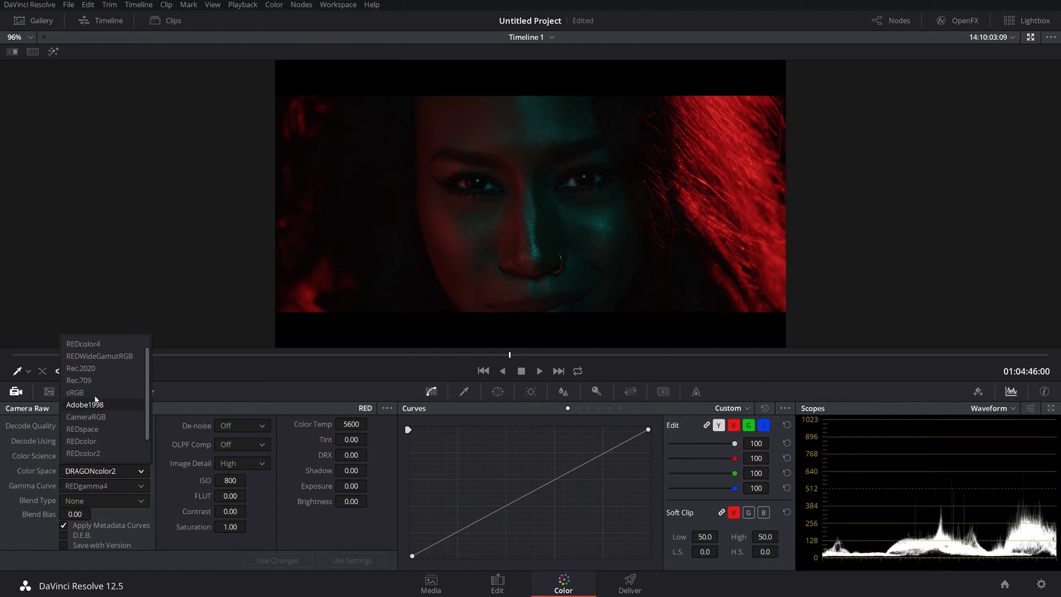
pyautogui.click(92, 382)
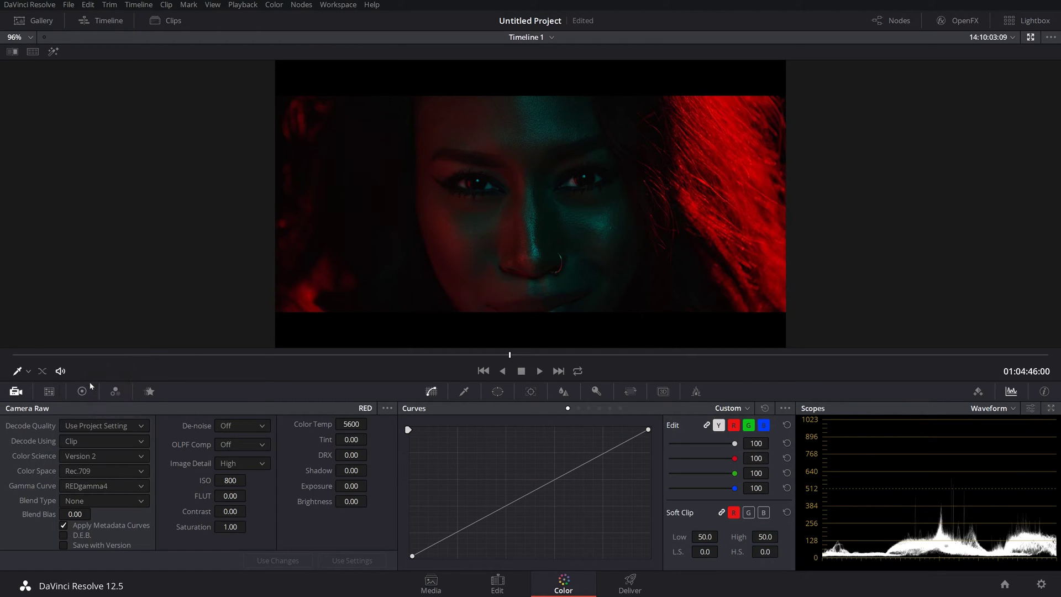
pyautogui.click(106, 473)
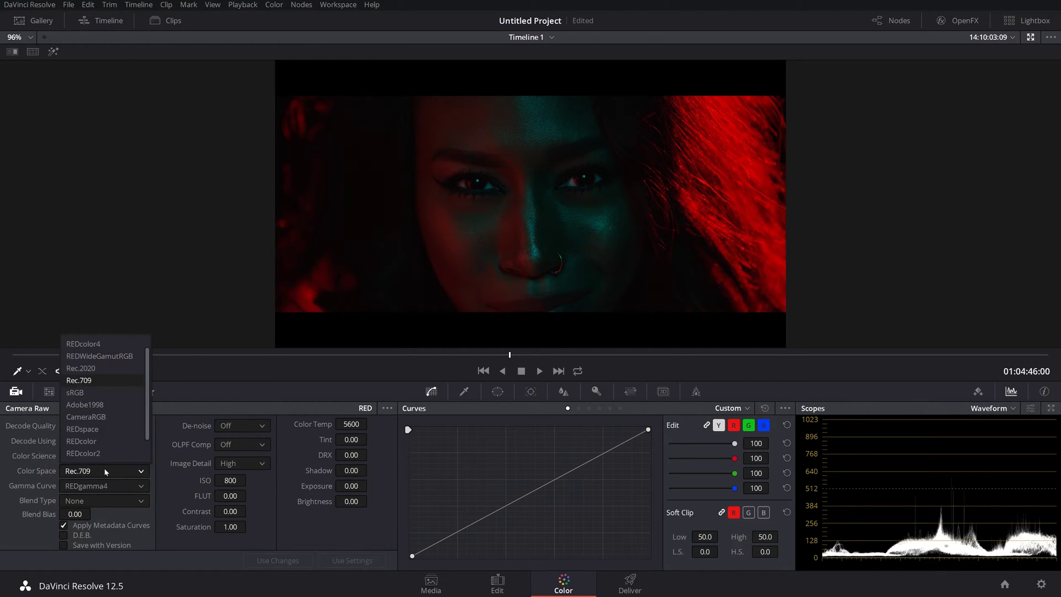
pyautogui.click(101, 345)
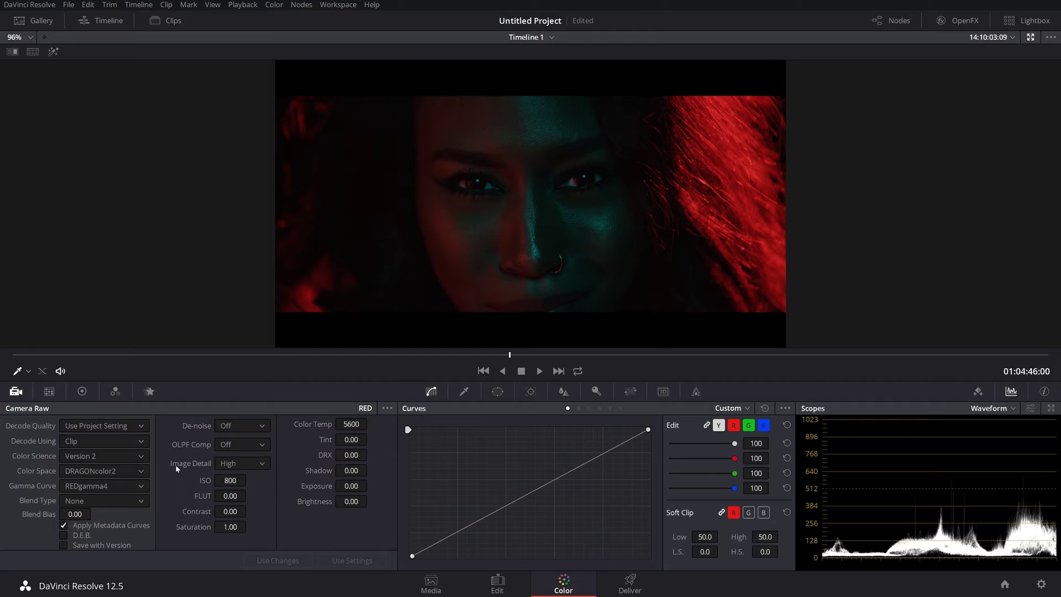
pyautogui.click(131, 486)
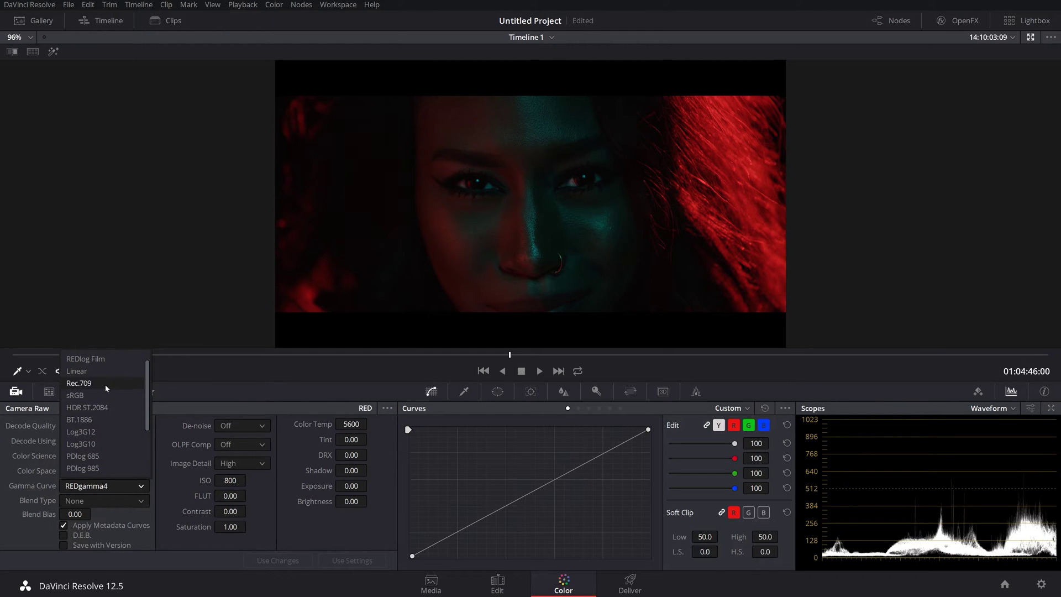
pyautogui.click(105, 383)
pyautogui.click(126, 486)
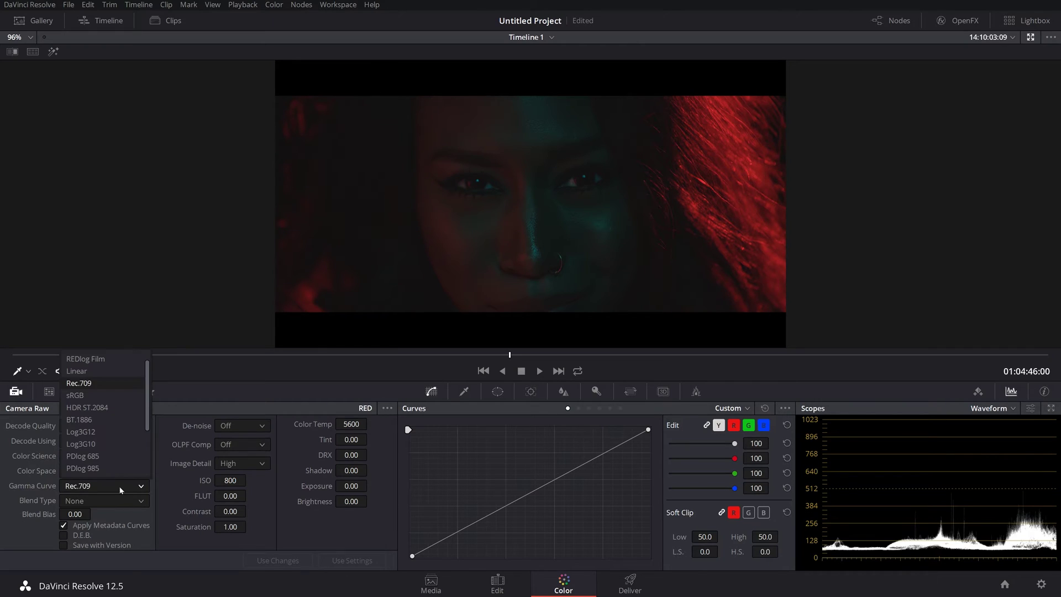
pyautogui.scroll(-5, 110, 426)
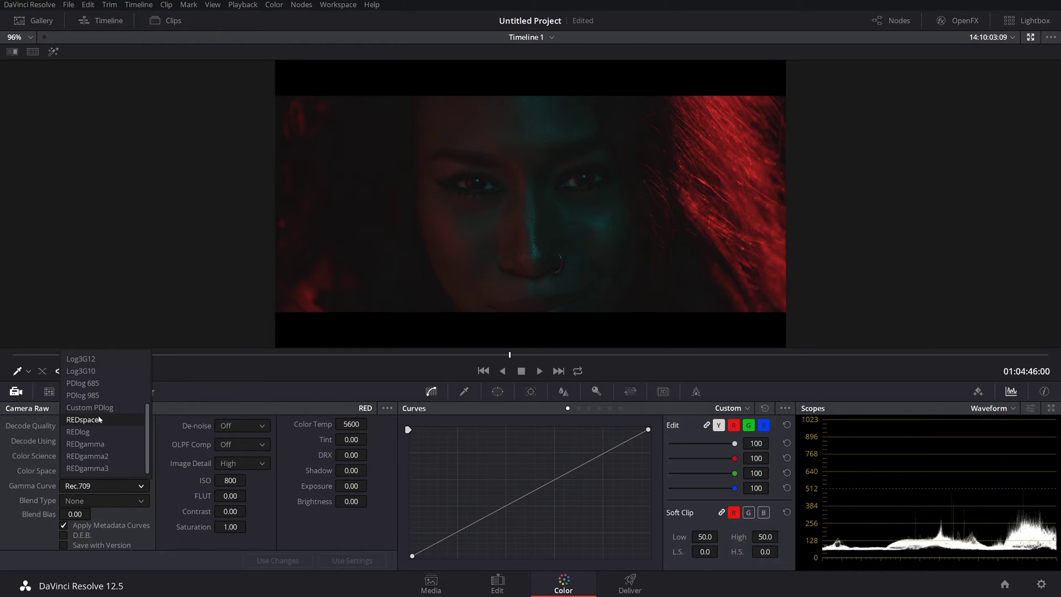
pyautogui.click(101, 421)
pyautogui.click(113, 489)
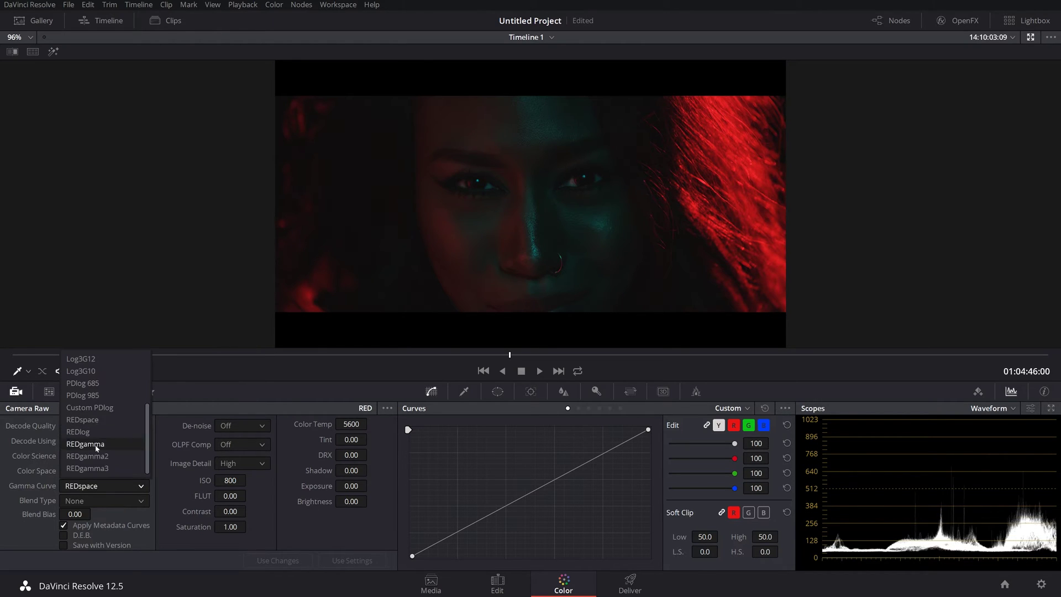
pyautogui.scroll(3, 94, 431)
pyautogui.click(105, 360)
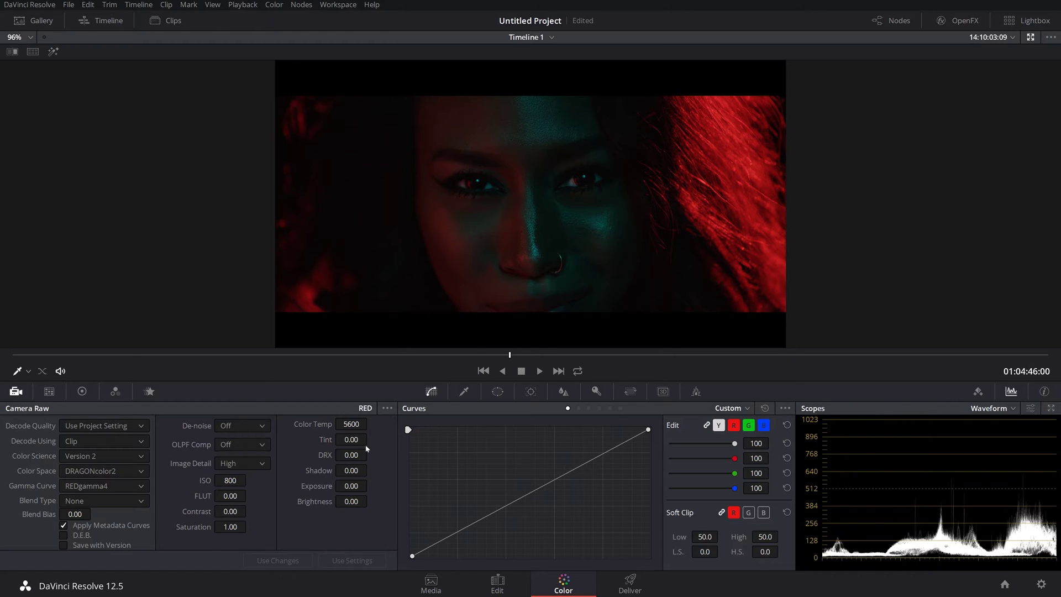
# Step: Try raw De-noise at Off and Maximum, then set it to Milder
pyautogui.click(252, 426)
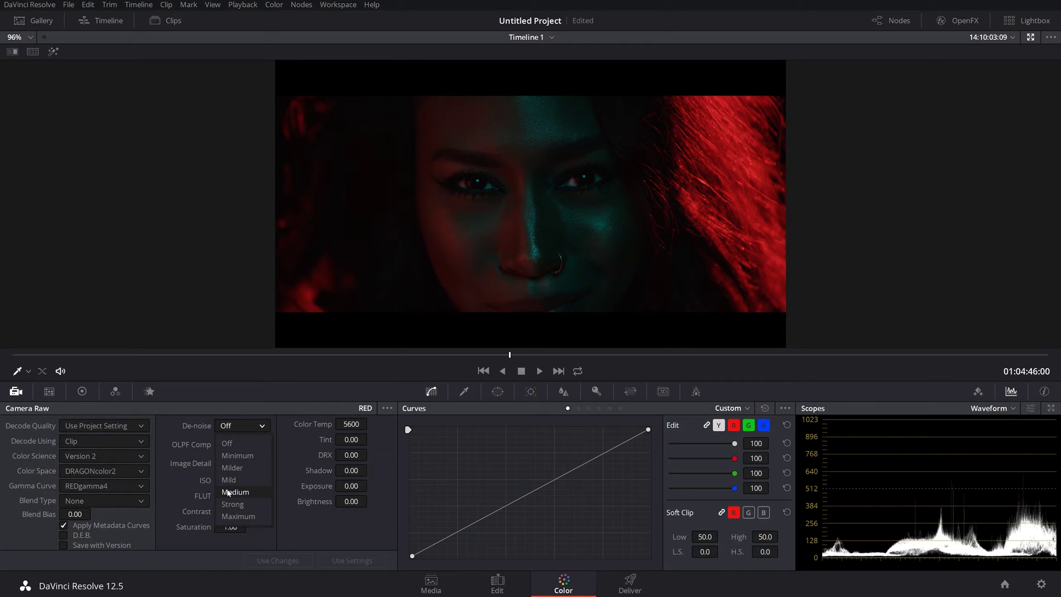
pyautogui.click(220, 393)
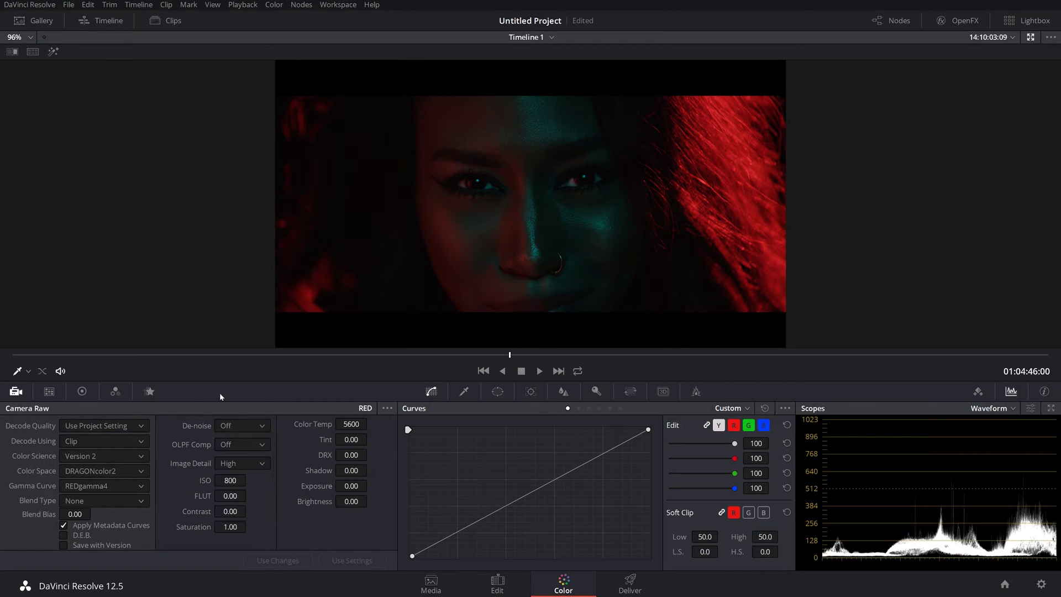
pyautogui.click(240, 426)
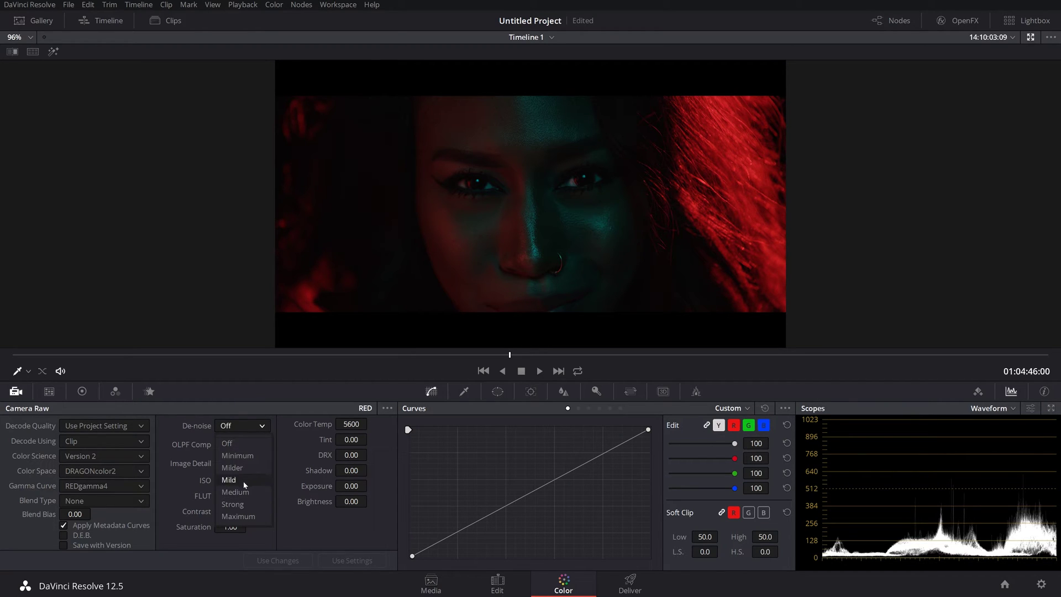
pyautogui.click(240, 513)
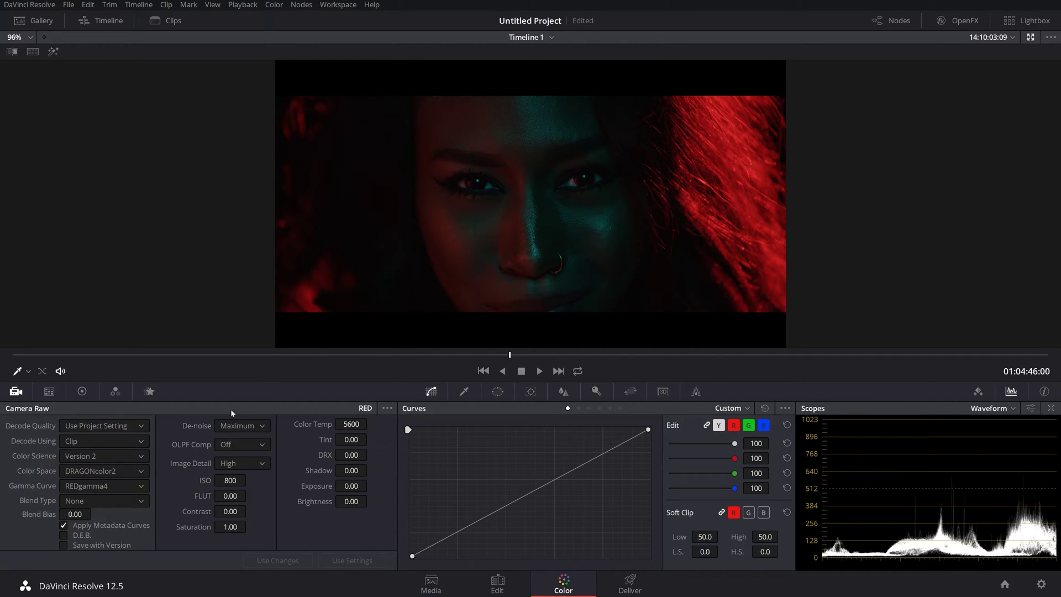
pyautogui.click(247, 425)
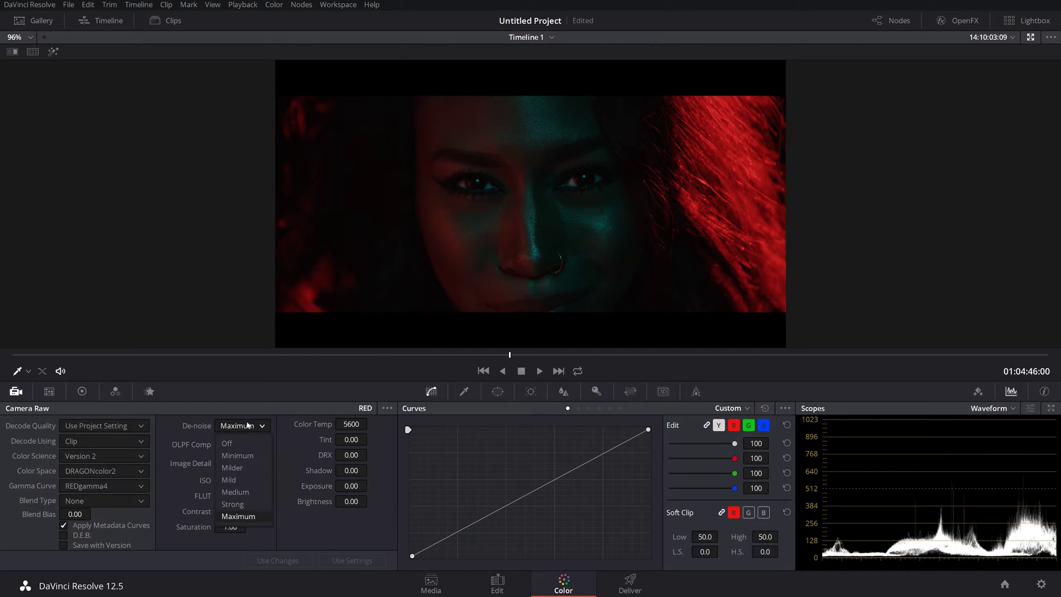
pyautogui.click(244, 467)
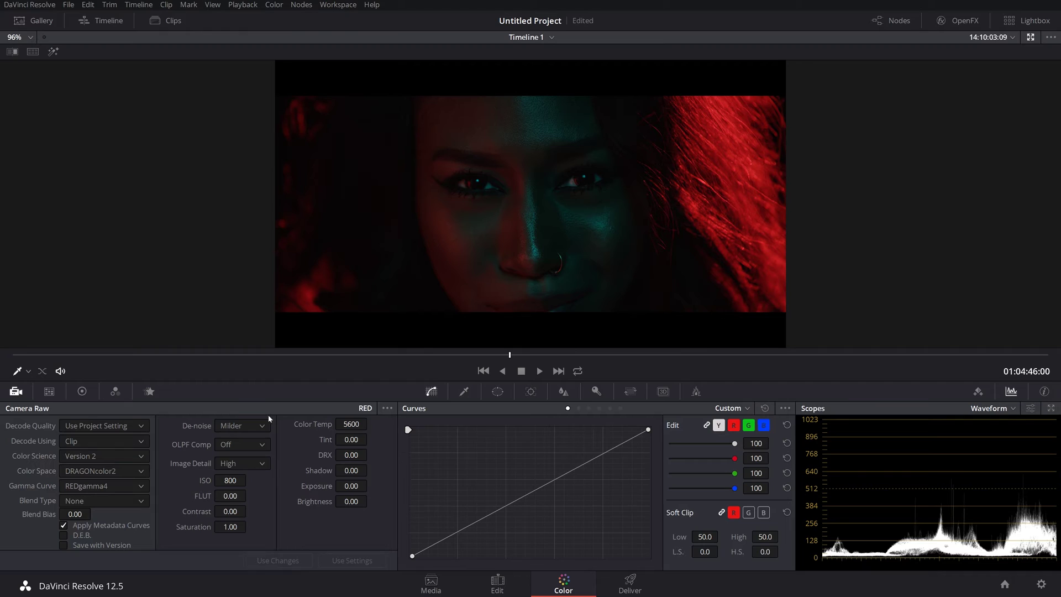
pyautogui.click(232, 480)
# Step: Try a raw ISO of 1000, then restore it to 800
pyautogui.click(243, 482)
pyautogui.press('Home')
pyautogui.write('1')
pyautogui.press('Return')
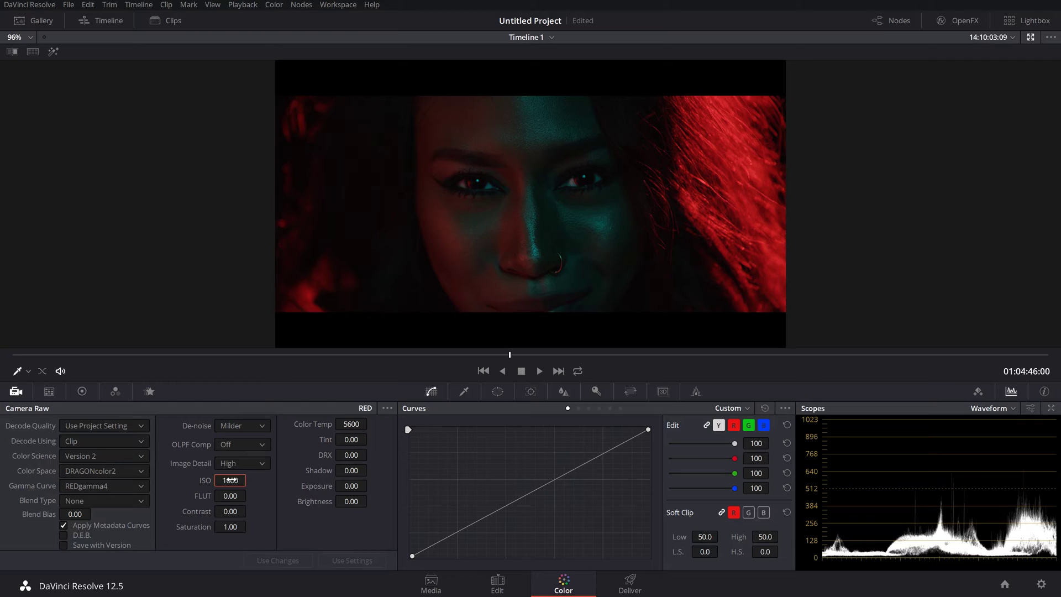
pyautogui.click(231, 480)
pyautogui.write('800')
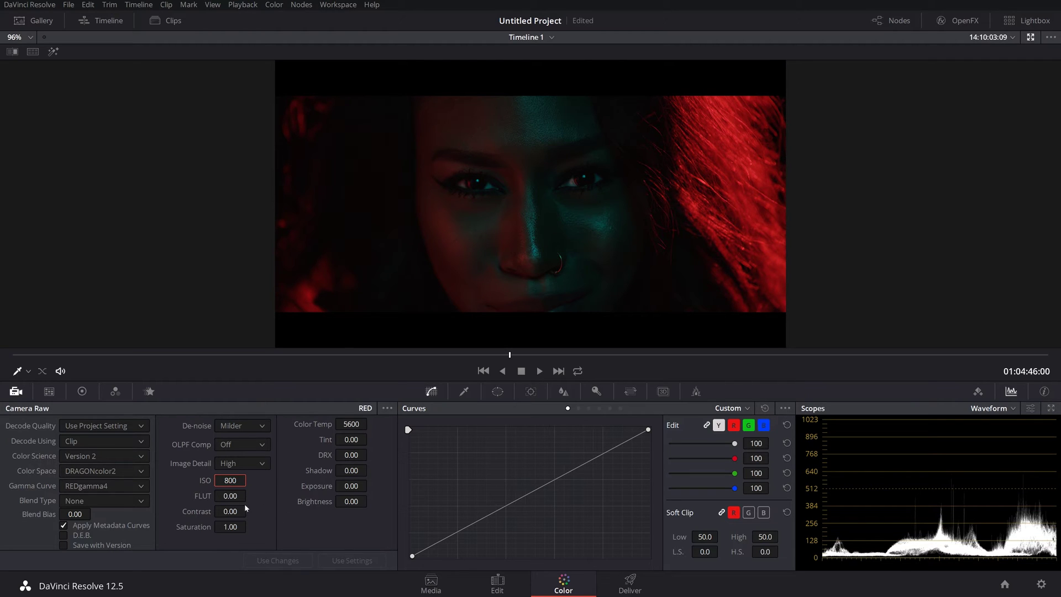
# Step: Set the raw Color Temp to 3200 for a cooler, bluer portrait
pyautogui.click(353, 423)
pyautogui.write('3200')
pyautogui.press('Return')
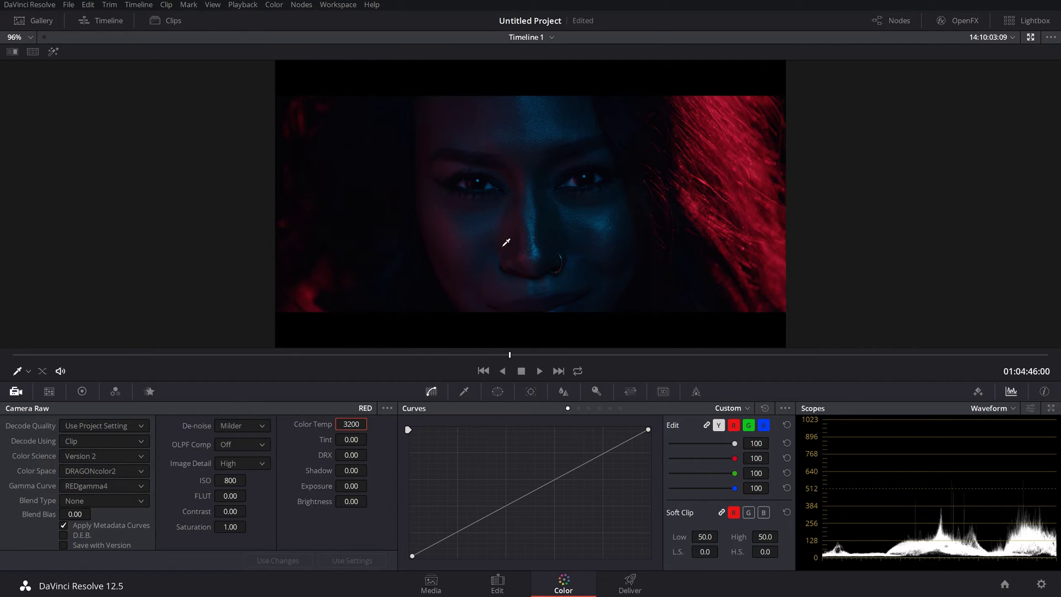
# Step: Try raw Color Temp values of 5600, 3200 and 1700
pyautogui.click(354, 424)
pyautogui.press('BackSpace')
pyautogui.press('BackSpace')
pyautogui.press('BackSpace')
pyautogui.press('BackSpace')
pyautogui.write('5600')
pyautogui.press('Return')
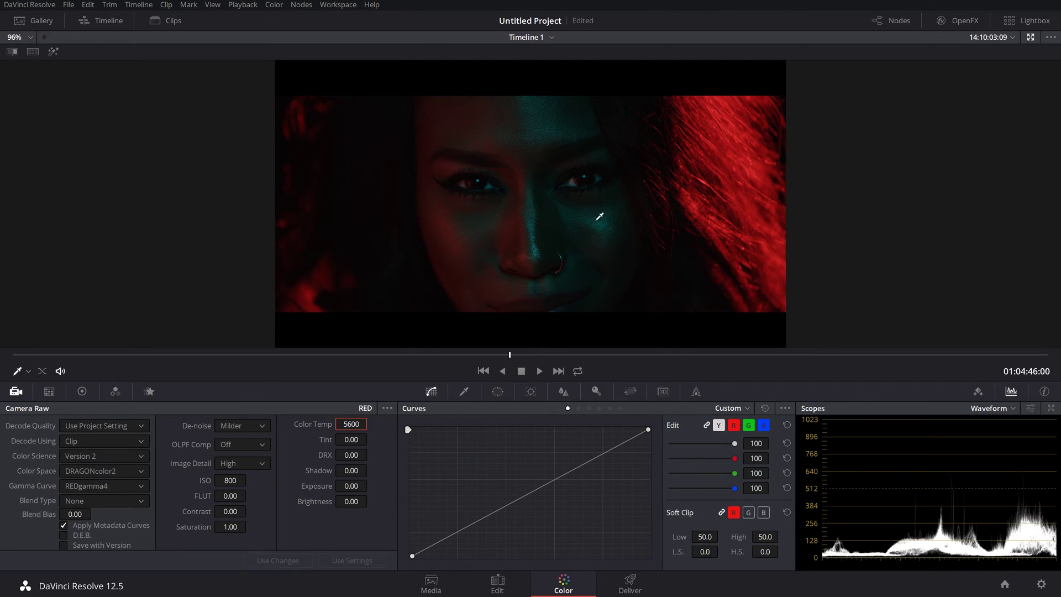
pyautogui.click(351, 424)
pyautogui.press('BackSpace')
pyautogui.press('BackSpace')
pyautogui.press('BackSpace')
pyautogui.press('BackSpace')
pyautogui.write('3200')
pyautogui.press('Return')
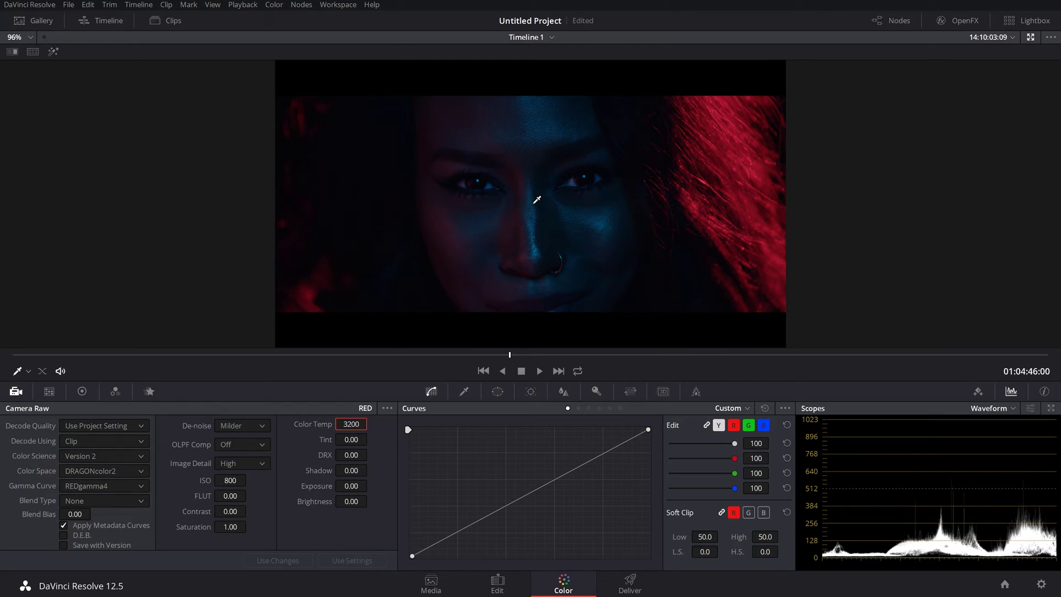
pyautogui.click(356, 423)
pyautogui.press('BackSpace')
pyautogui.press('BackSpace')
pyautogui.press('BackSpace')
pyautogui.press('BackSpace')
pyautogui.write('1700')
pyautogui.press('Return')
# Step: Try a Color Temp of 4000, then set it back to 5600
pyautogui.click(356, 425)
pyautogui.press('BackSpace')
pyautogui.press('BackSpace')
pyautogui.press('BackSpace')
pyautogui.press('BackSpace')
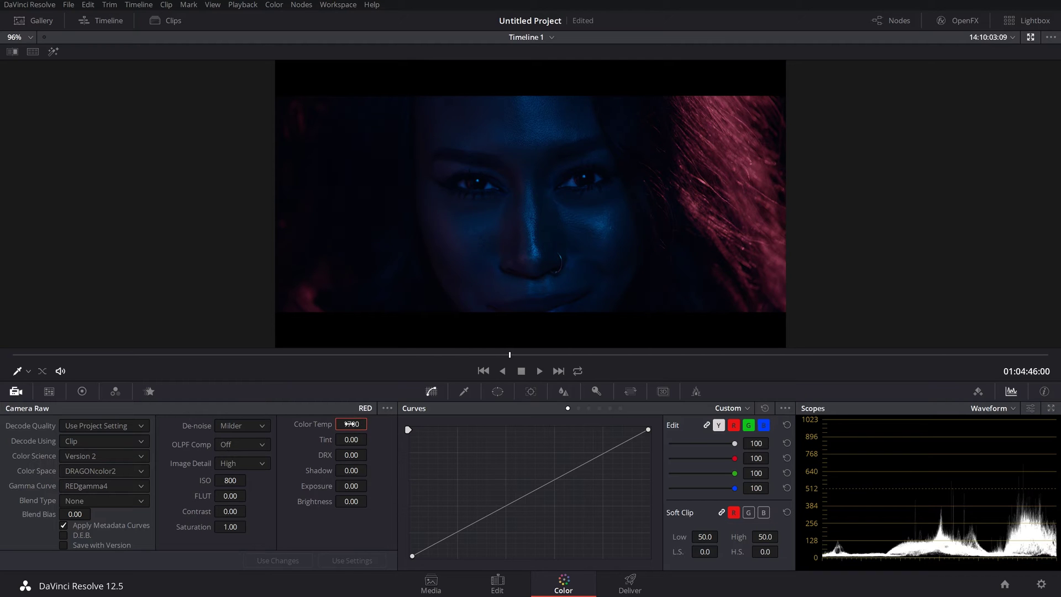
pyautogui.write('4000')
pyautogui.press('Return')
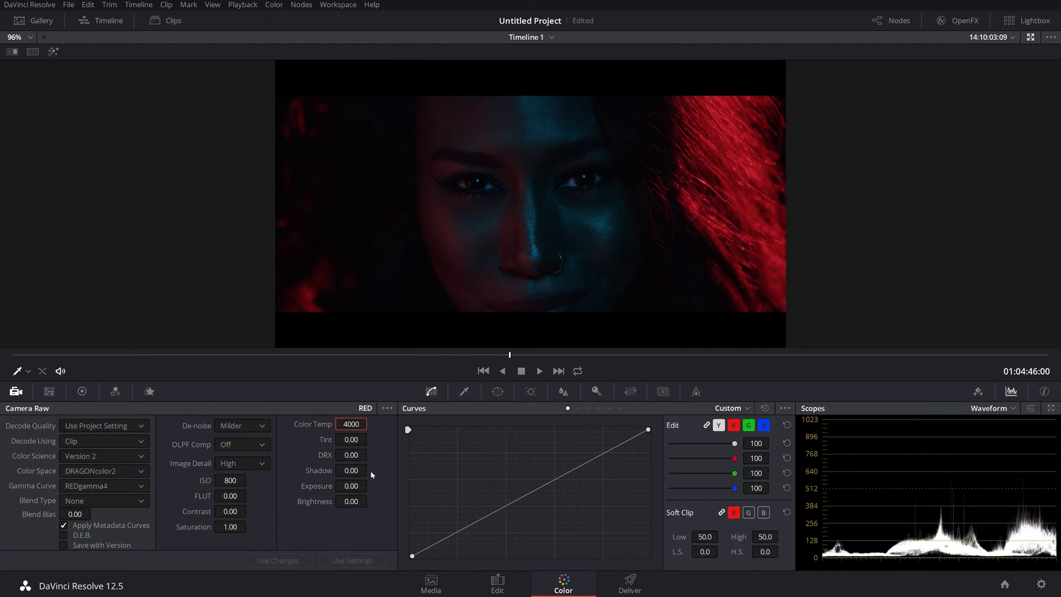
pyautogui.click(352, 423)
pyautogui.press('BackSpace')
pyautogui.press('BackSpace')
pyautogui.press('BackSpace')
pyautogui.press('BackSpace')
pyautogui.write('5600')
pyautogui.press('Return')
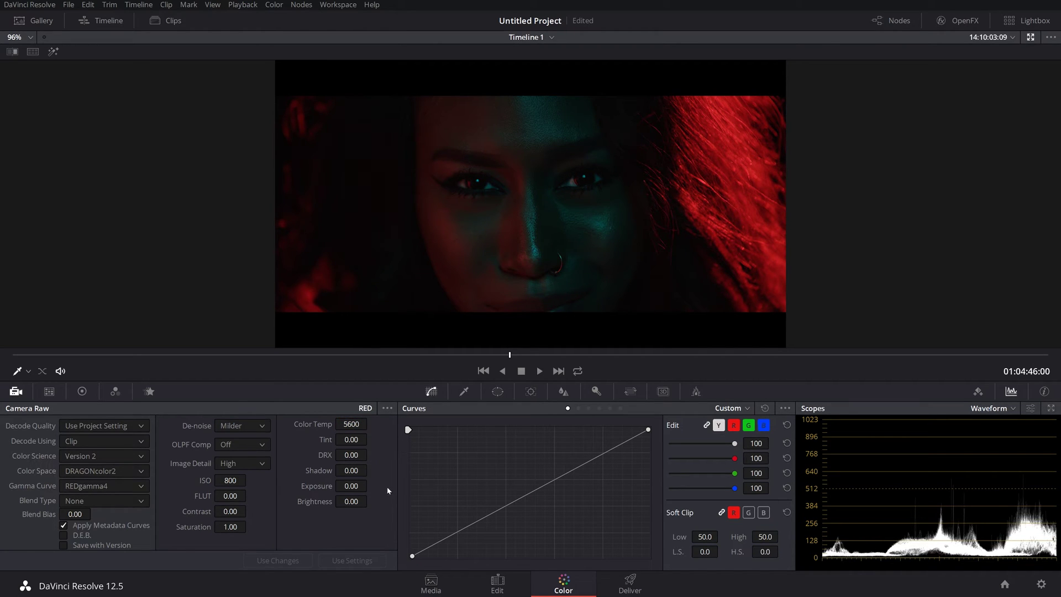
# Step: Show the Color Wheels and raise the Offset master from 25.00 to 33.05
pyautogui.click(70, 393)
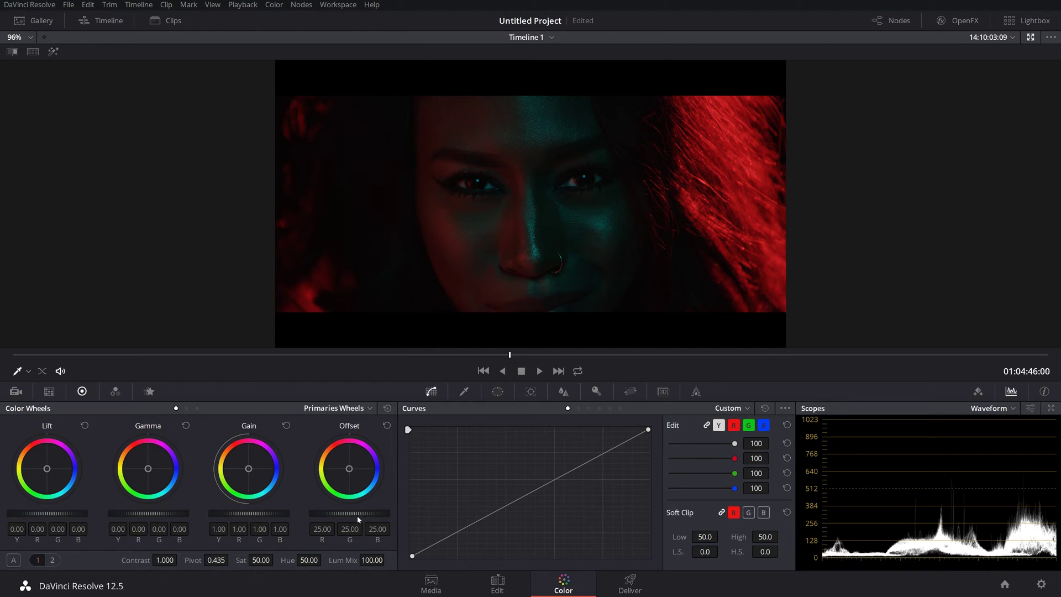
pyautogui.moveTo(352, 515); pyautogui.dragTo(373, 515)
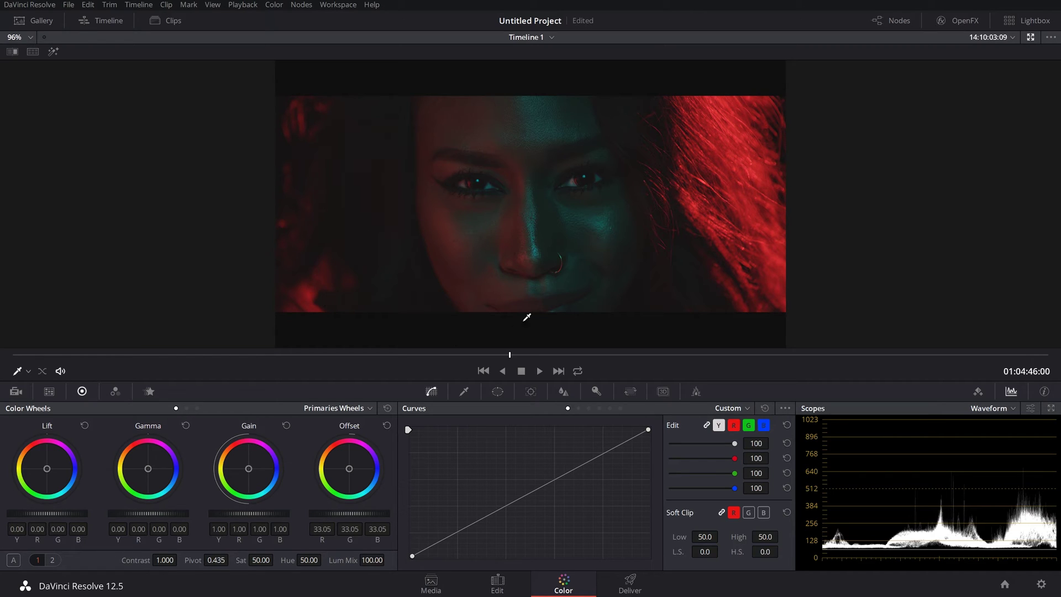
# Step: Reset the colour wheels to Offset 25.00 and reset the test-dragged custom curve
pyautogui.click(387, 408)
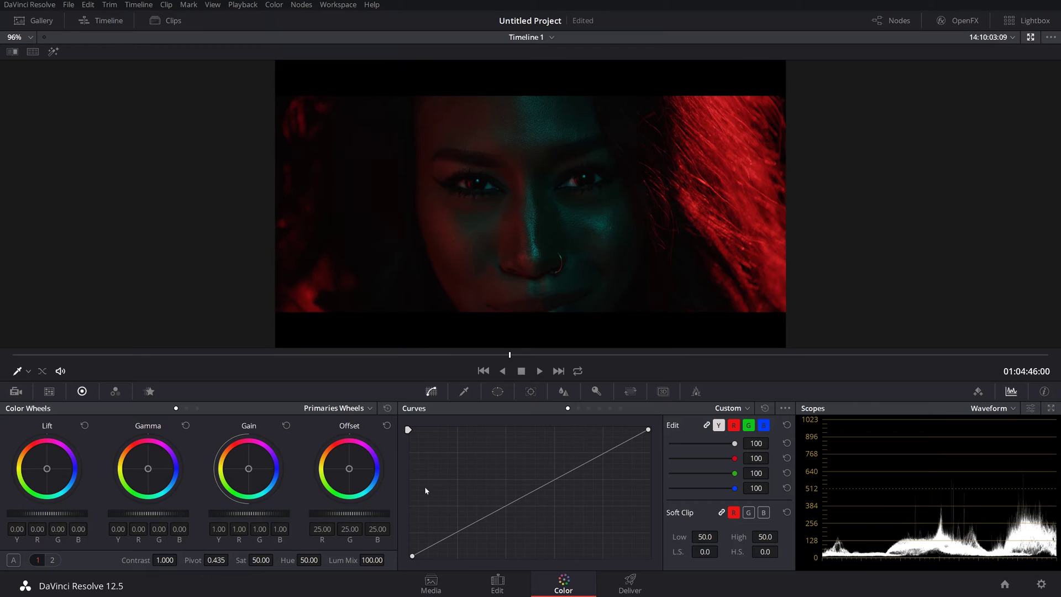
pyautogui.moveTo(456, 536); pyautogui.dragTo(542, 500)
pyautogui.click(765, 408)
# Step: Build a luma S-curve: raise highlights, deepen shadows, and nudge midtones slightly brighter
pyautogui.click(597, 458)
pyautogui.moveTo(597, 458); pyautogui.dragTo(596, 437)
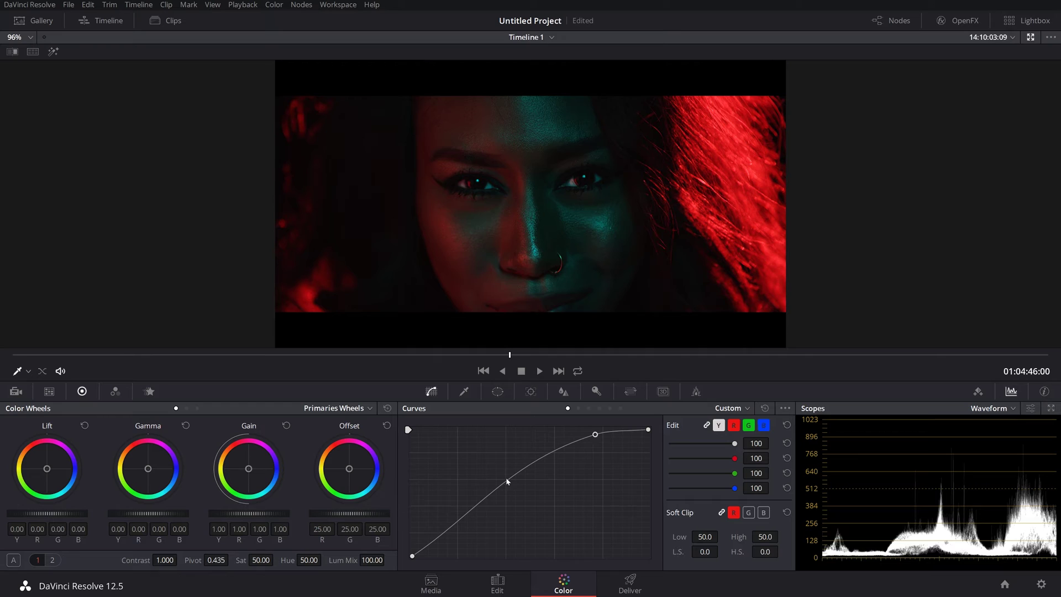
pyautogui.moveTo(507, 480); pyautogui.dragTo(511, 489)
pyautogui.moveTo(440, 533); pyautogui.dragTo(443, 540)
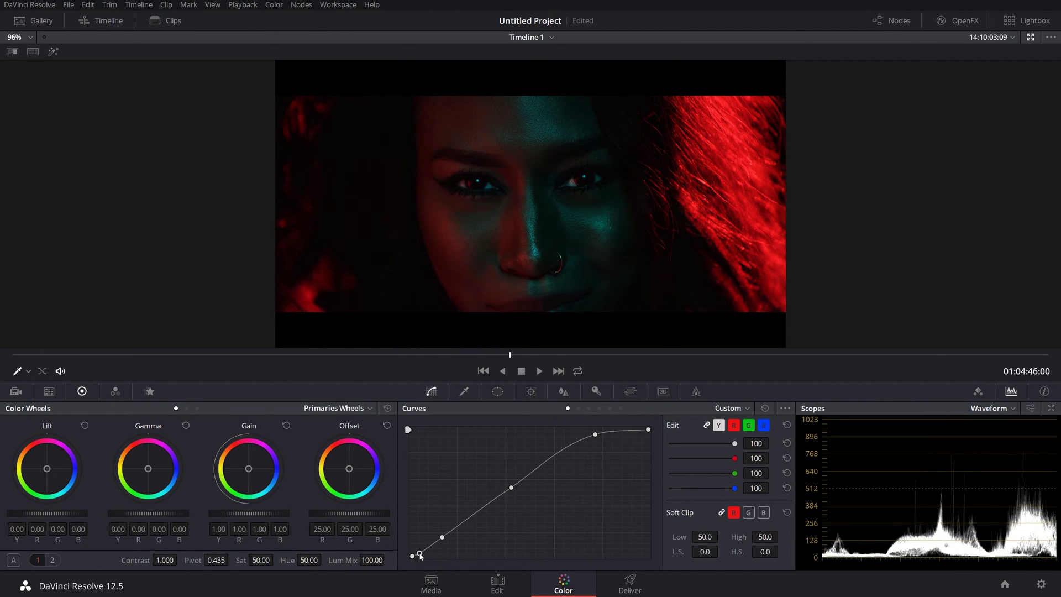
pyautogui.moveTo(420, 550); pyautogui.dragTo(420, 555)
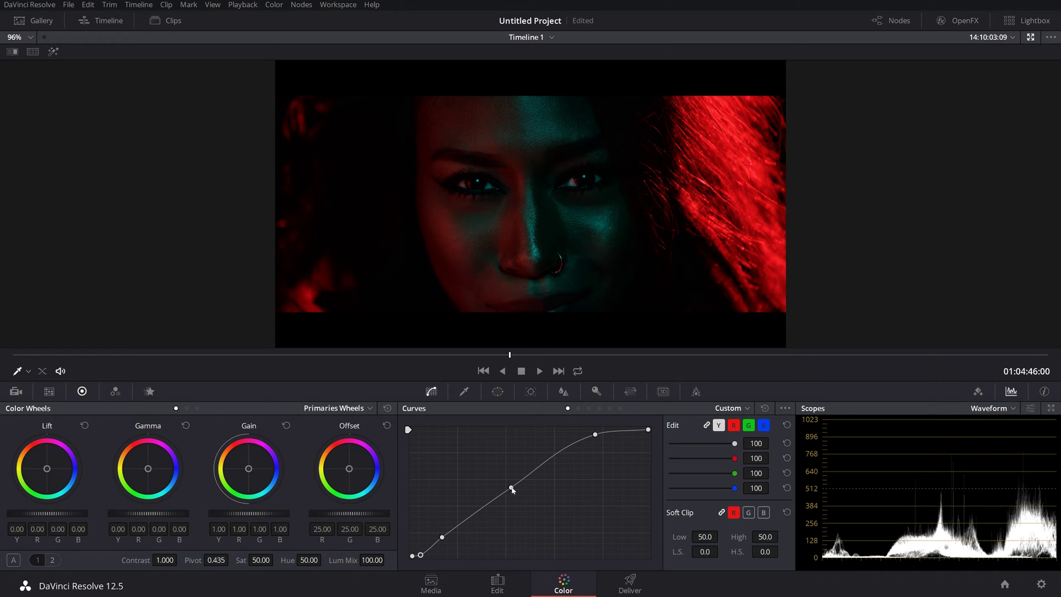
pyautogui.moveTo(511, 487); pyautogui.dragTo(511, 485)
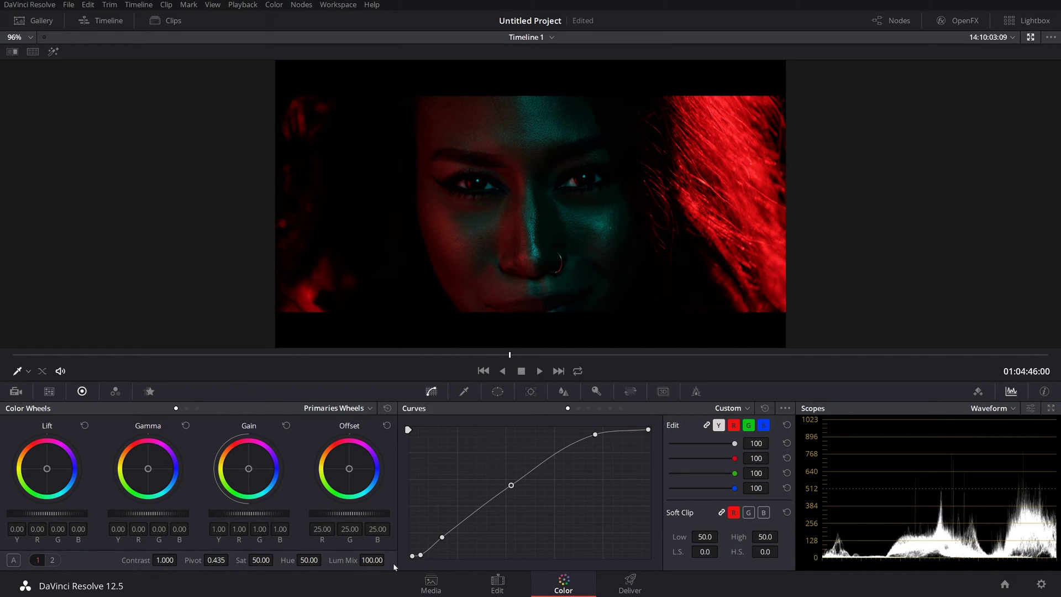
pyautogui.moveTo(421, 555); pyautogui.dragTo(421, 552)
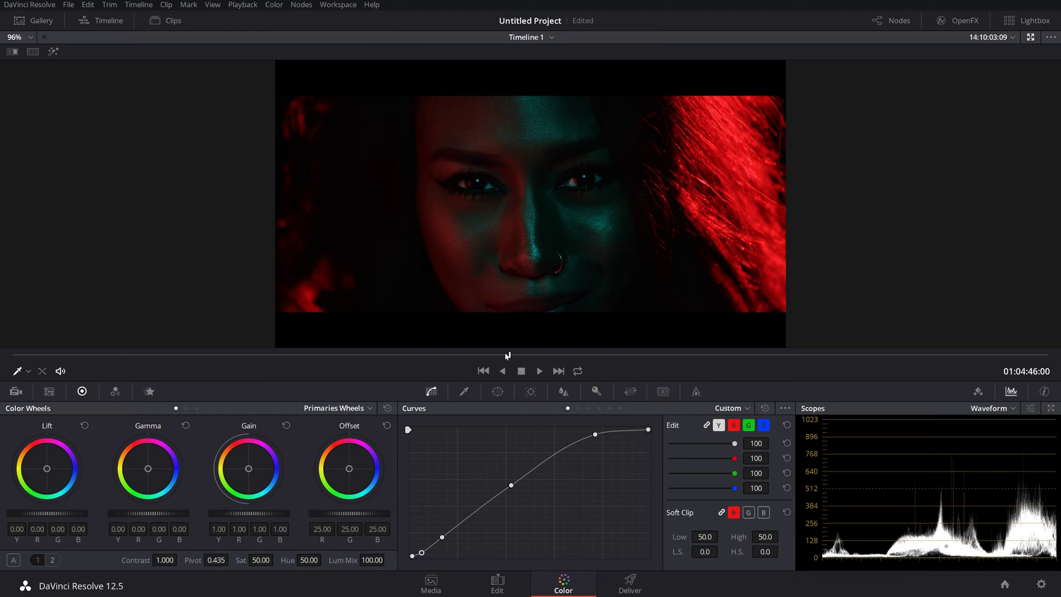
pyautogui.press('space')
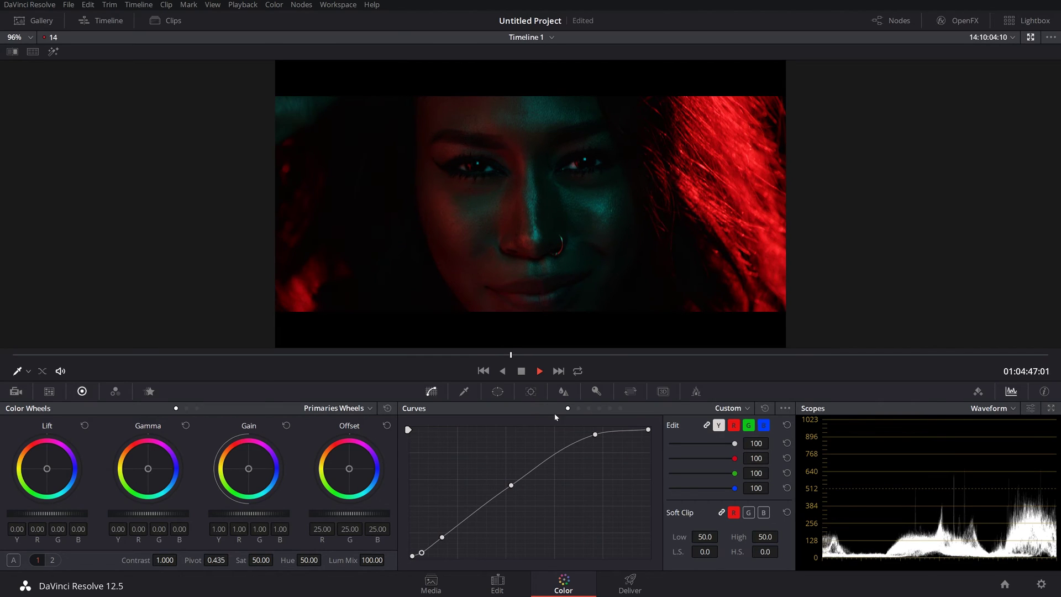
pyautogui.click(506, 355)
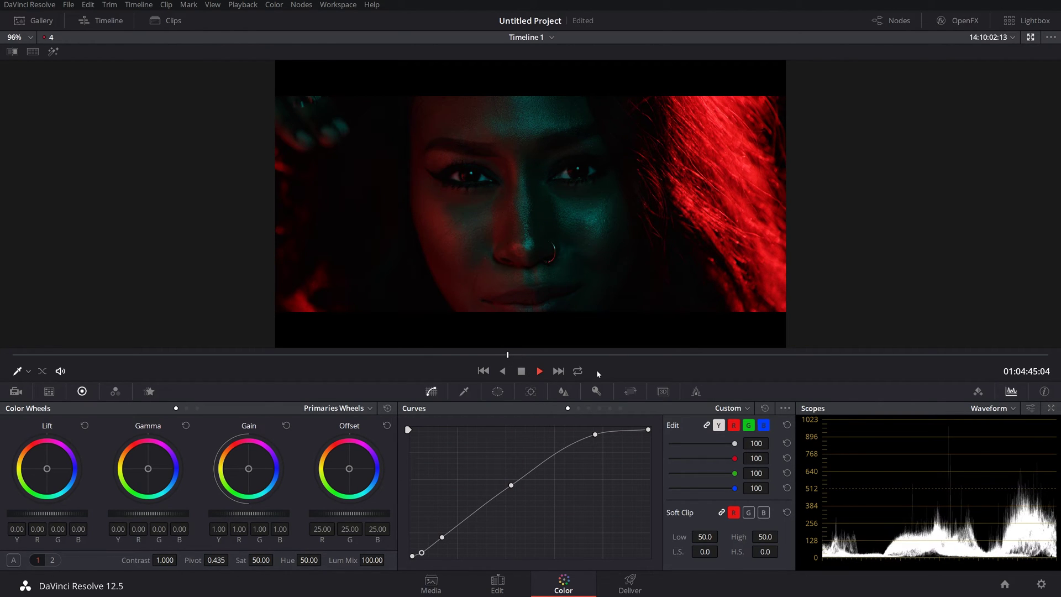
pyautogui.press('space')
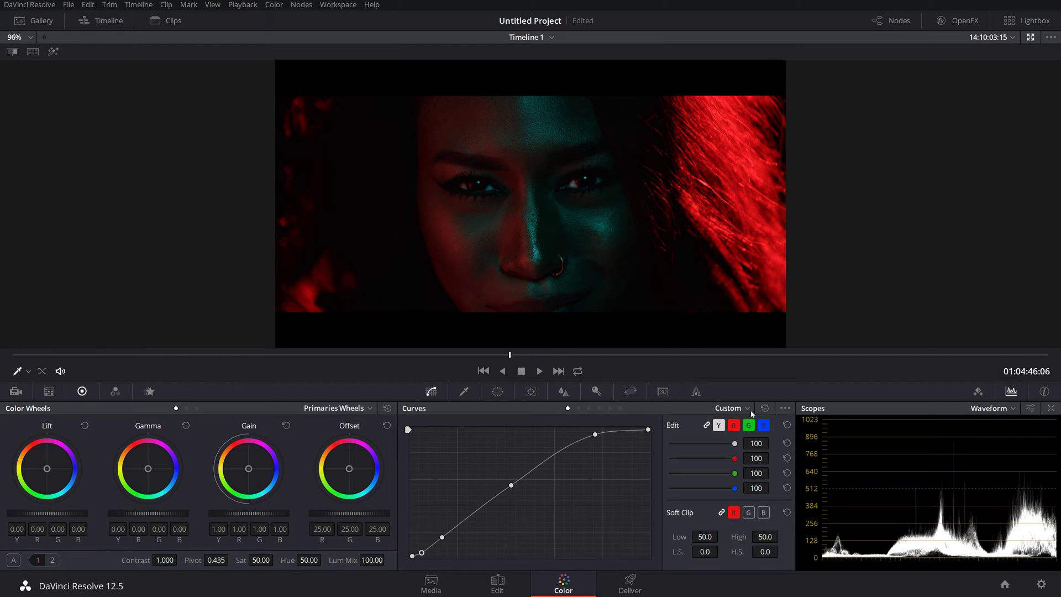
# Step: Reset the Custom curve and redraw it with lifted highlights and pulled-down shadows
pyautogui.click(765, 407)
pyautogui.moveTo(583, 466); pyautogui.dragTo(581, 439)
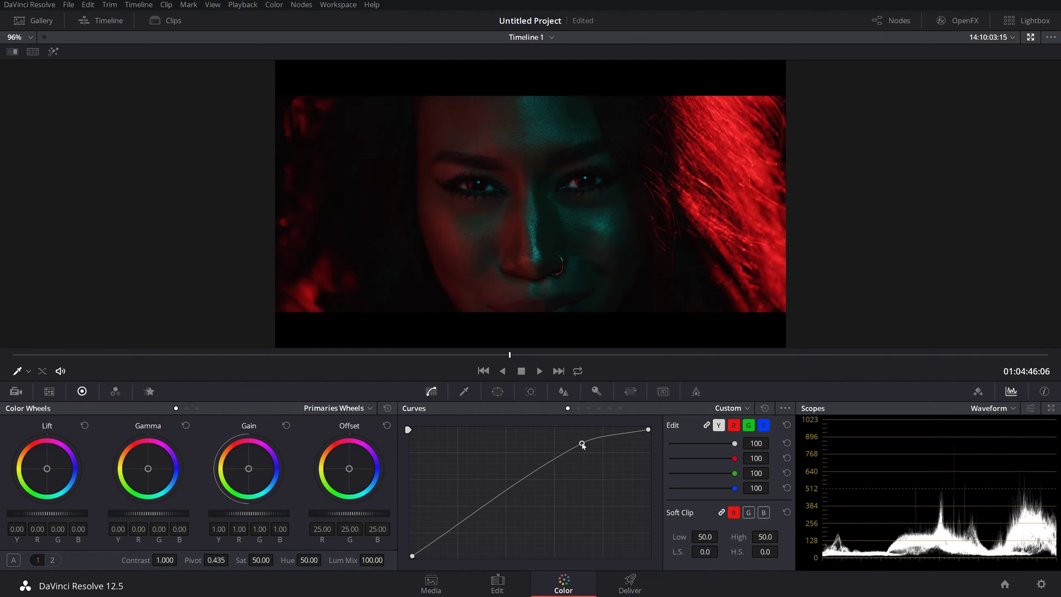
pyautogui.moveTo(530, 474); pyautogui.dragTo(525, 464)
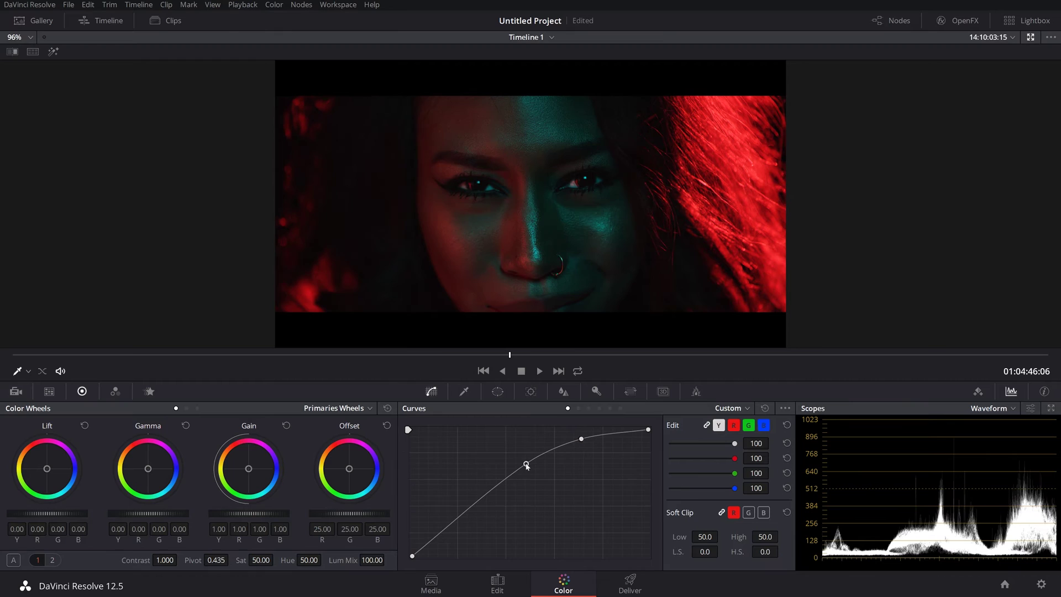
pyautogui.moveTo(461, 521); pyautogui.dragTo(459, 527)
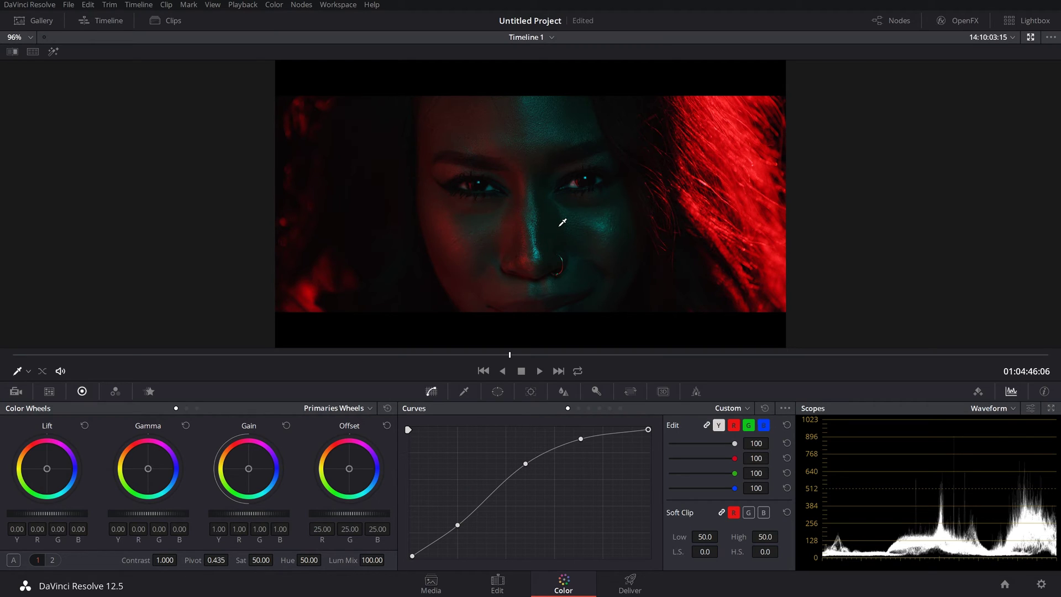
# Step: Switch the scopes to Vectorscope and preview a saturation drag, leaving Sat at 50.00
pyautogui.click(1016, 406)
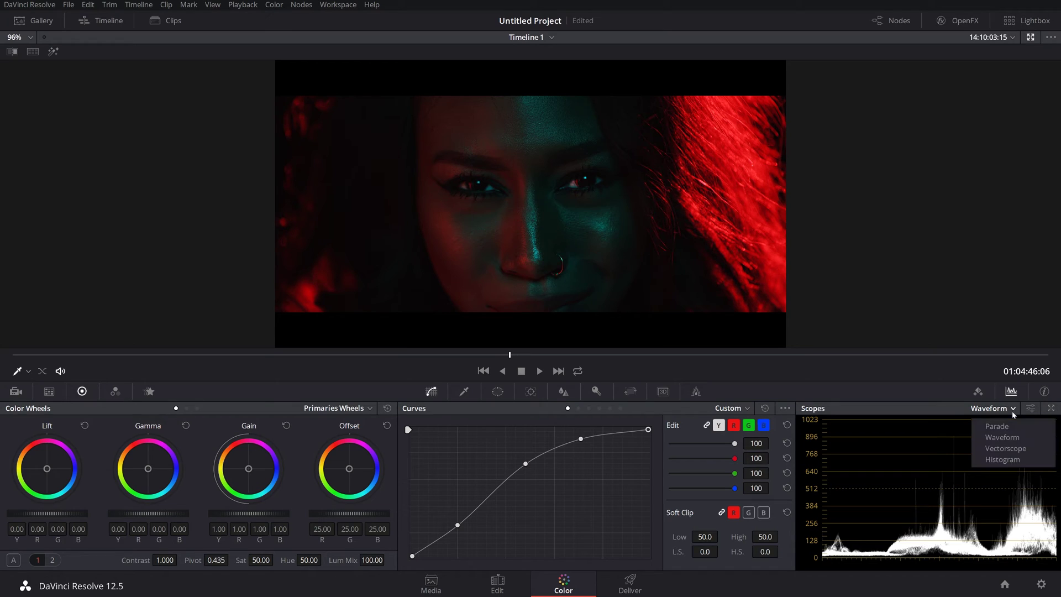
pyautogui.click(1005, 448)
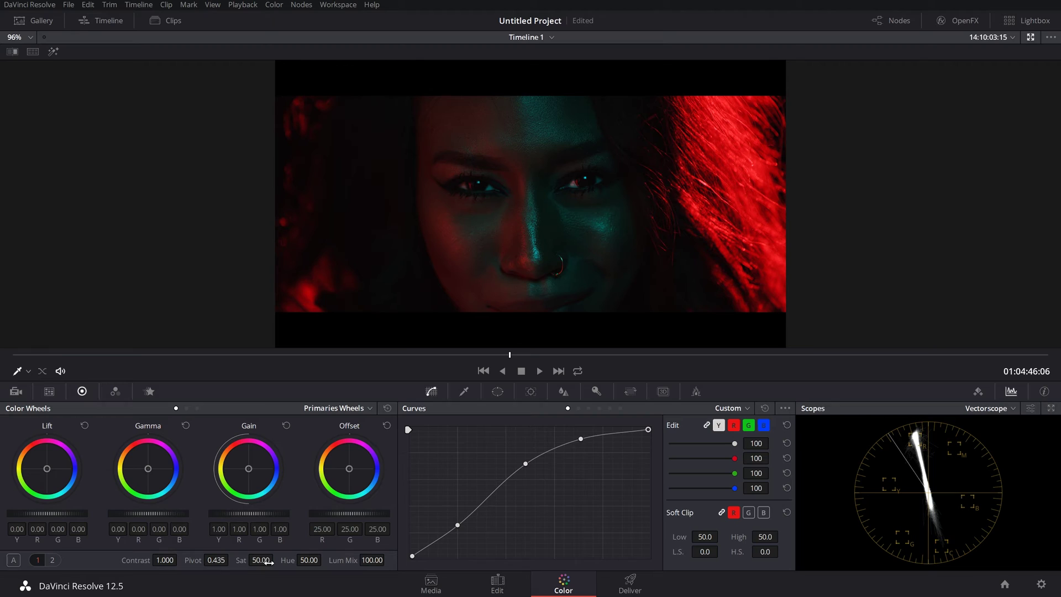
pyautogui.moveTo(269, 562)
pyautogui.mouseDown()
pyautogui.moveTo(238, 561)
pyautogui.moveTo(276, 558)
pyautogui.mouseUp()
# Step: Add serial node 02 after node 01 with Alt+S
pyautogui.click(1030, 37)
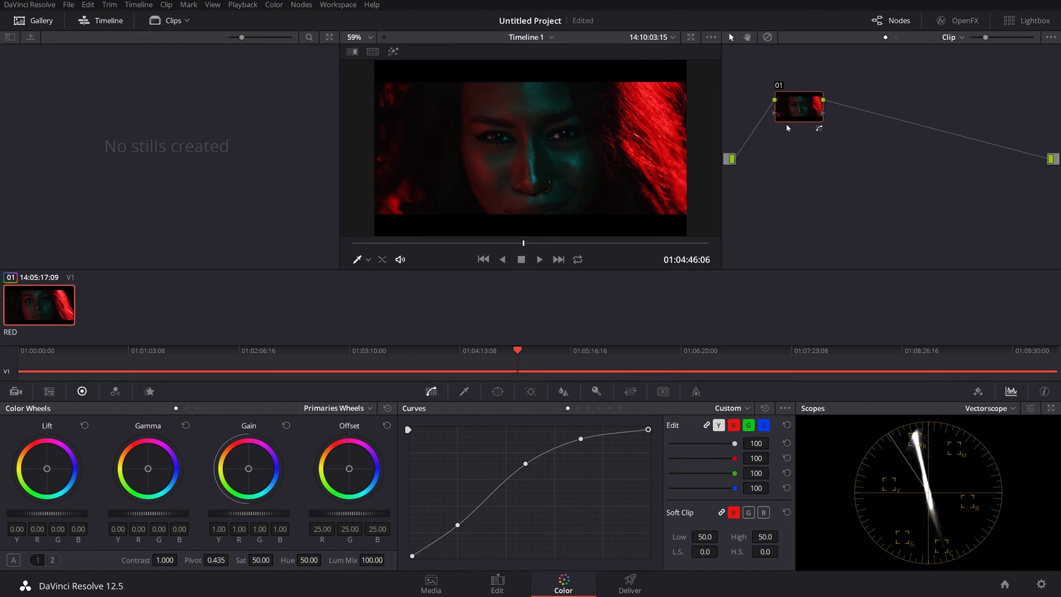
pyautogui.hotkey('alt', 's')
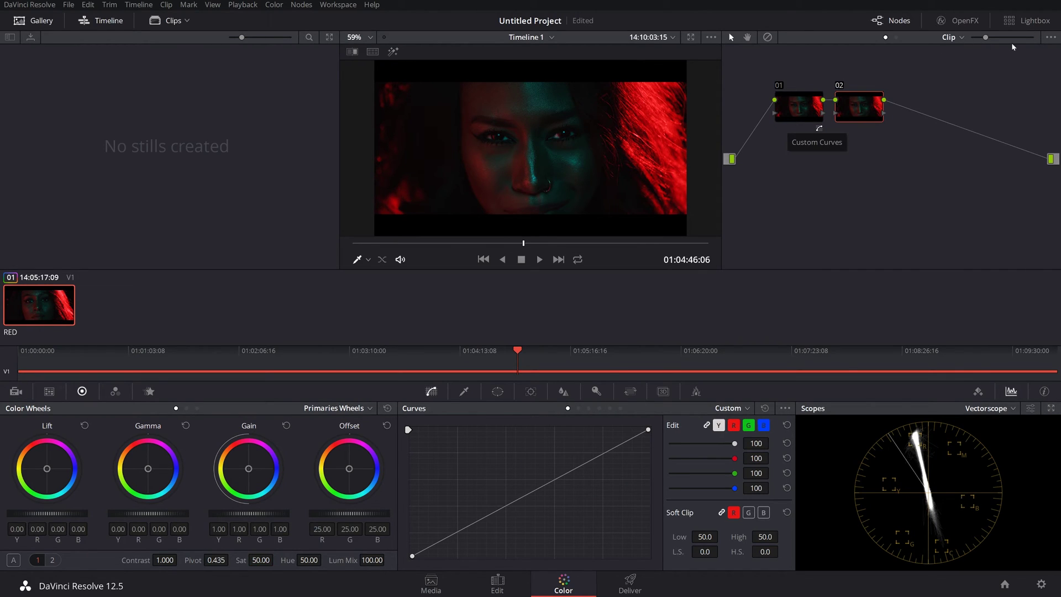
pyautogui.click(691, 37)
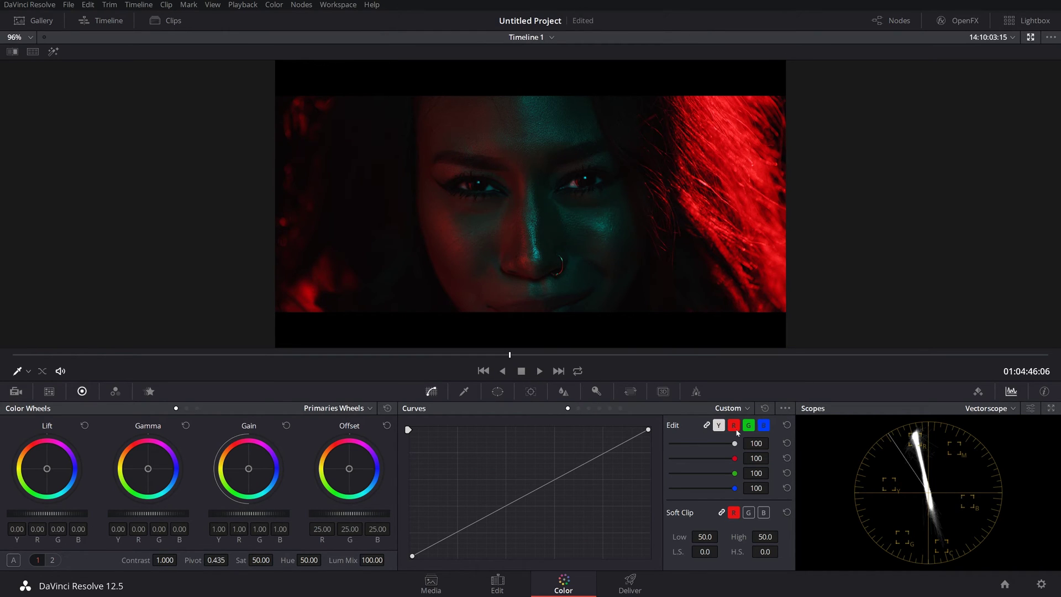
# Step: Sample the hair onto the curves and pull the red curve's upper range down slightly
pyautogui.click(738, 131)
pyautogui.click(732, 425)
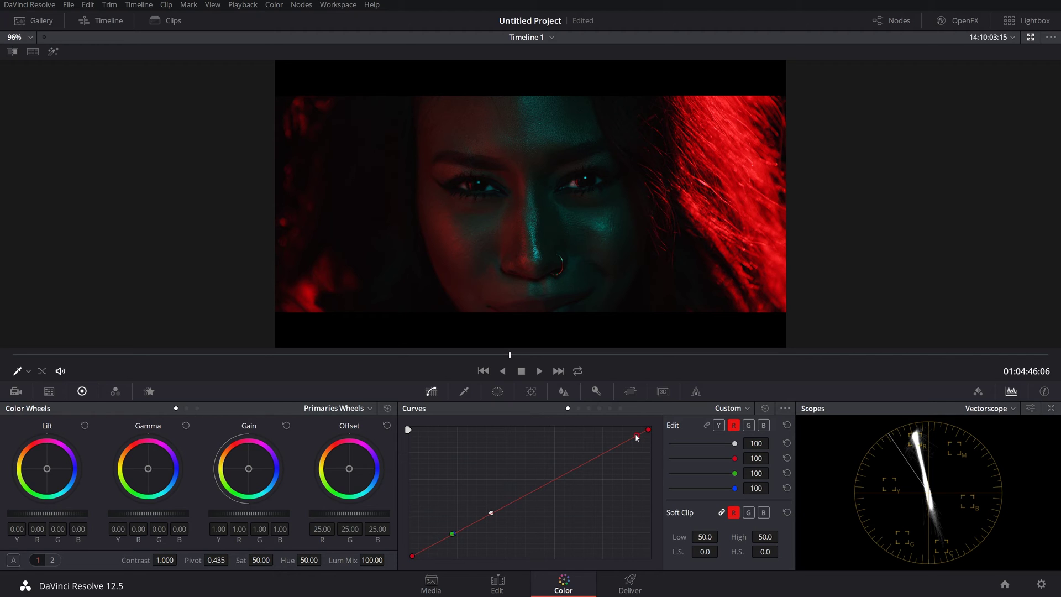
pyautogui.moveTo(637, 435)
pyautogui.mouseDown()
pyautogui.moveTo(638, 458)
pyautogui.moveTo(650, 437)
pyautogui.mouseUp()
pyautogui.moveTo(654, 448); pyautogui.dragTo(649, 443)
# Step: Add serial node 03 after node 02 with Alt+S
pyautogui.hotkey('alt', 'f')
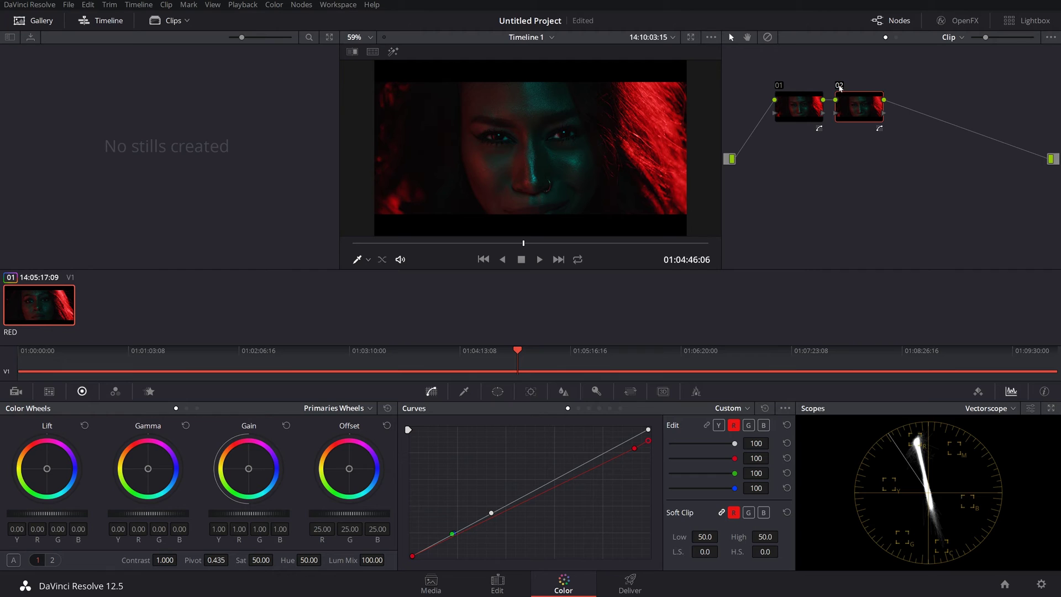
pyautogui.hotkey('alt', 's')
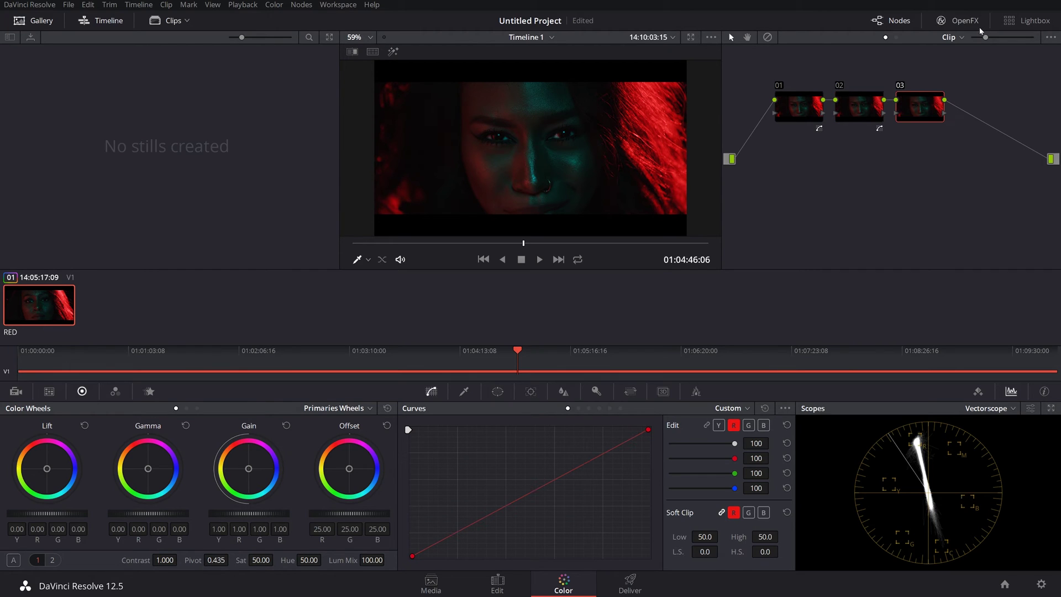
pyautogui.click(690, 37)
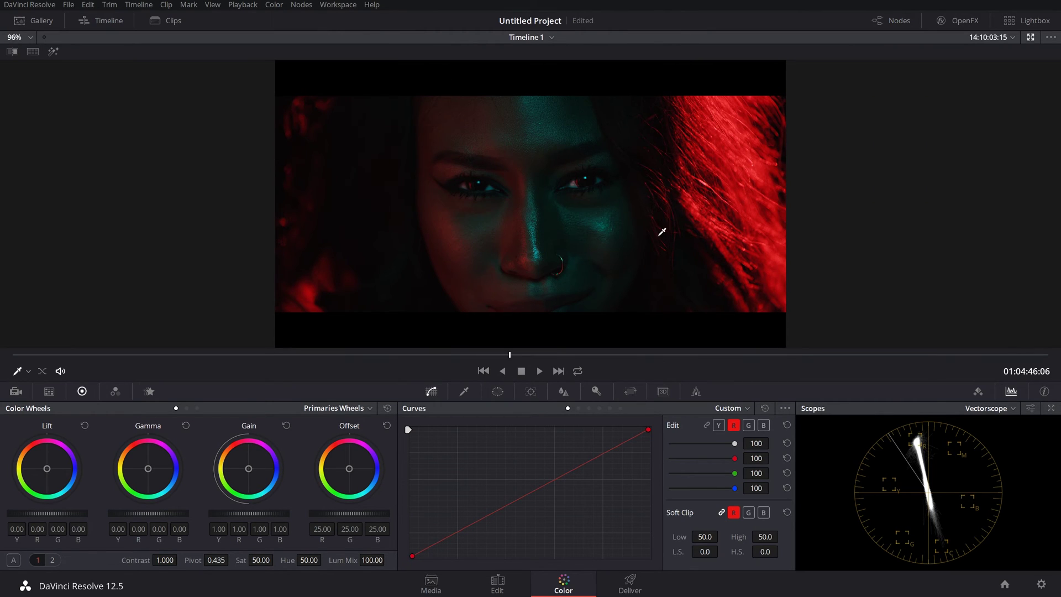
# Step: Qualify the red hair with the eyedropper, view it as a Highlight matte, and lower Sat to 44.40
pyautogui.click(464, 391)
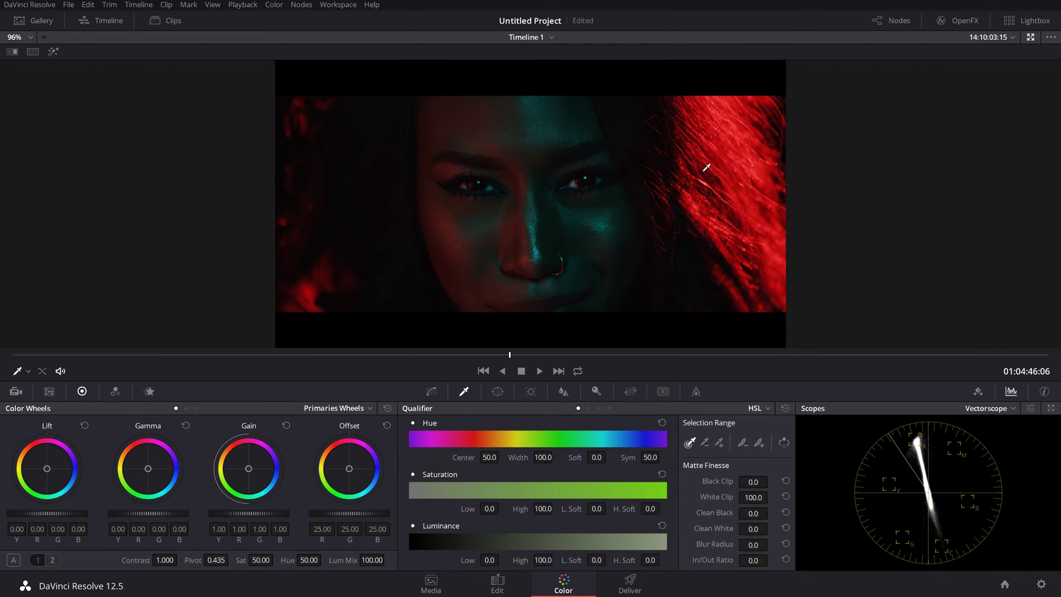
pyautogui.click(739, 143)
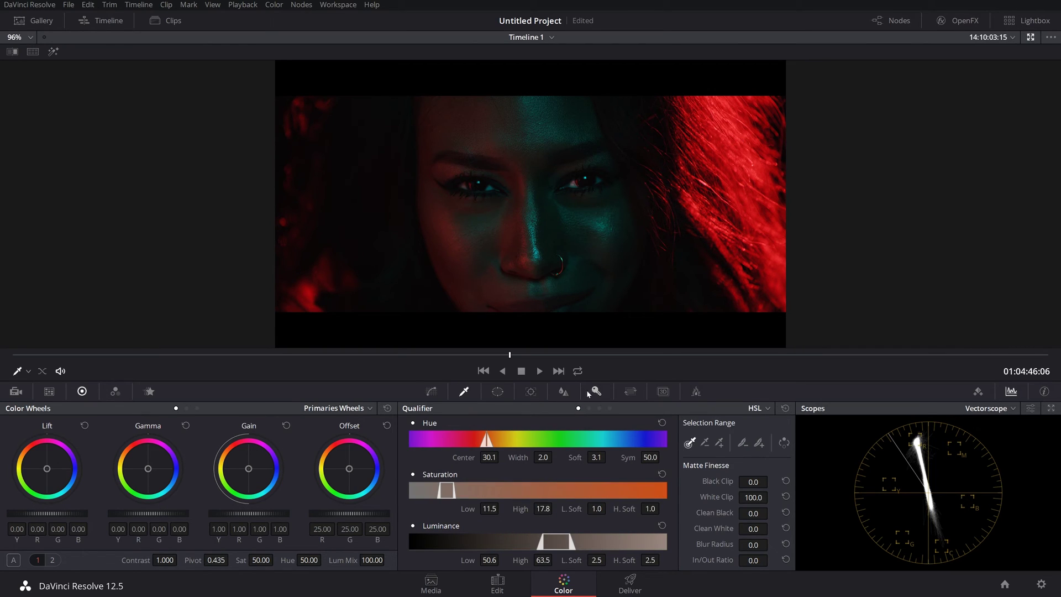
pyautogui.hotkey('shift', 'h')
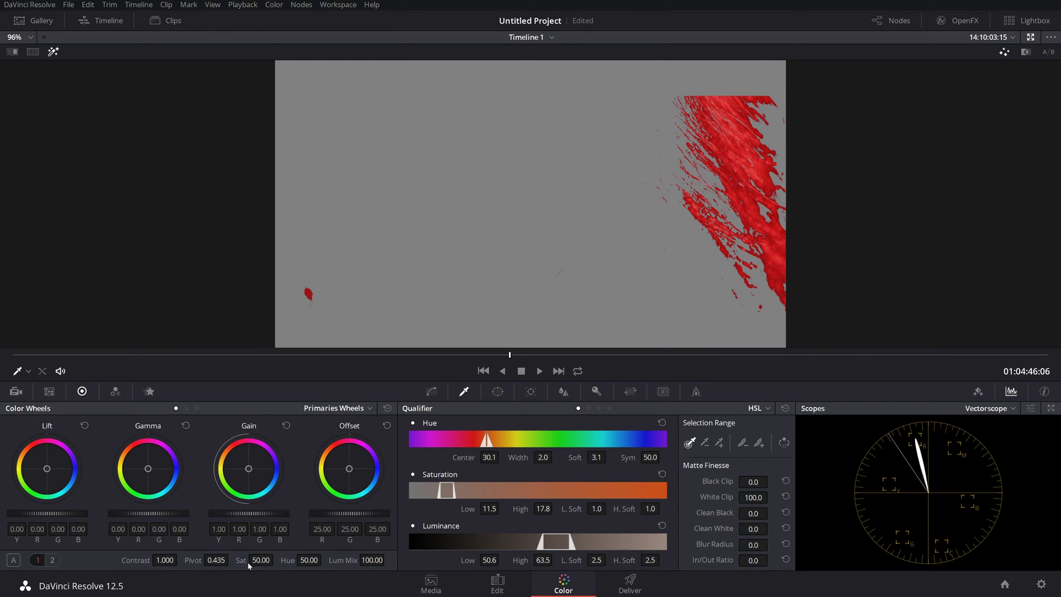
pyautogui.moveTo(249, 563); pyautogui.dragTo(232, 564)
# Step: Turn off the Highlight matte and view the full-colour grade in the enlarged viewer
pyautogui.click(1031, 37)
pyautogui.hotkey('shift', 'h')
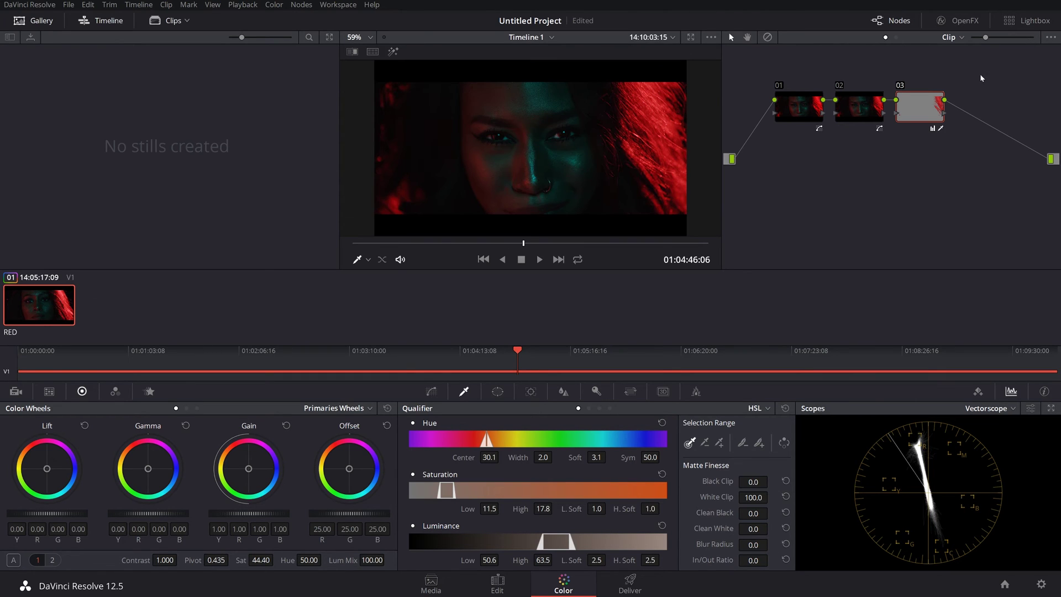
pyautogui.click(691, 37)
pyautogui.click(1030, 37)
# Step: Bypass nodes 02 and 03 to compare, then re-enable both
pyautogui.click(839, 86)
pyautogui.click(899, 86)
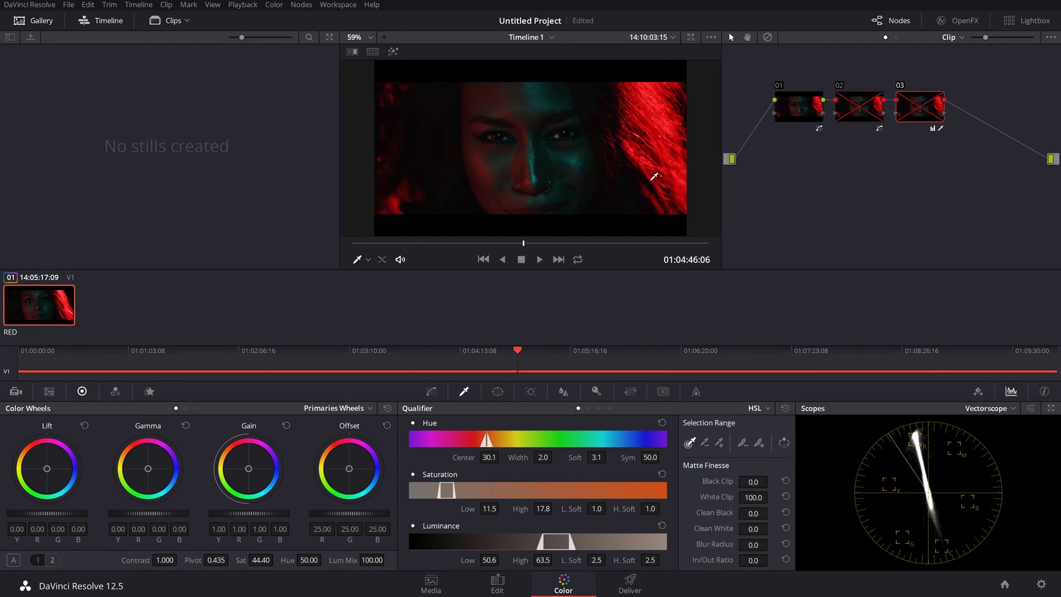
pyautogui.click(840, 87)
pyautogui.click(900, 86)
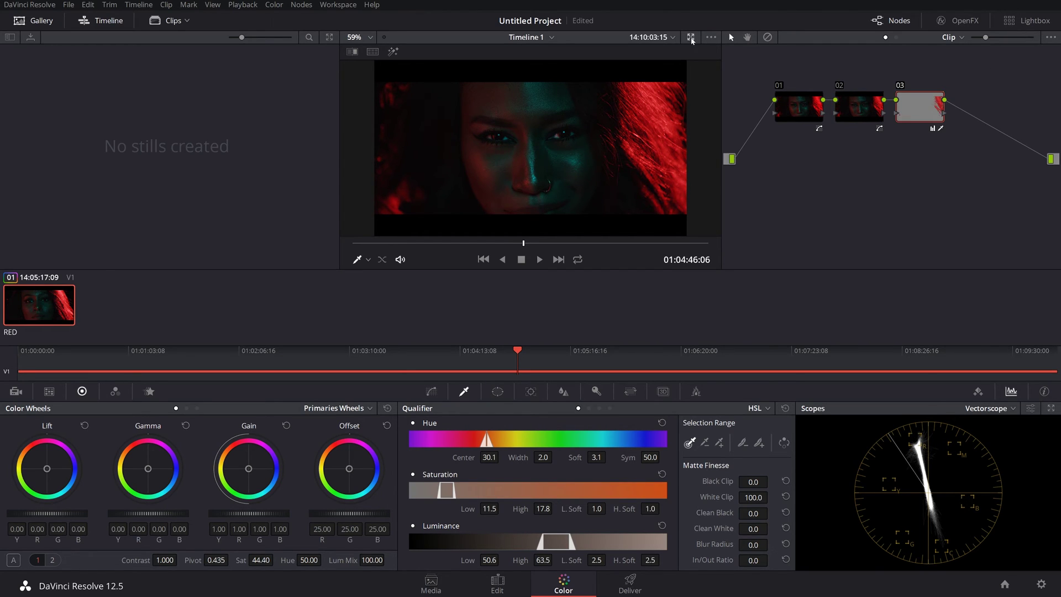
pyautogui.click(691, 37)
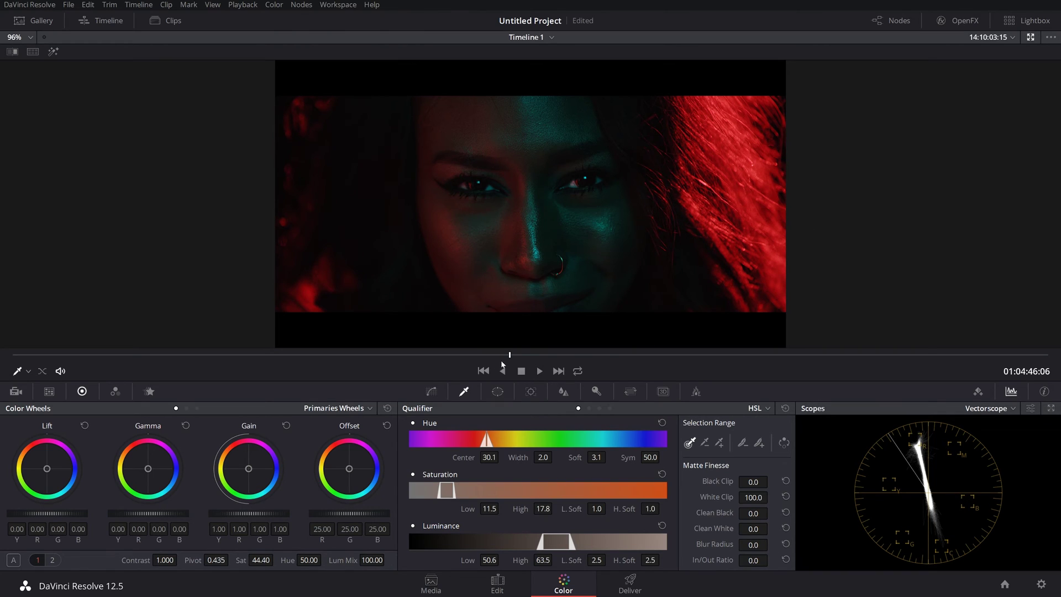
pyautogui.click(1030, 37)
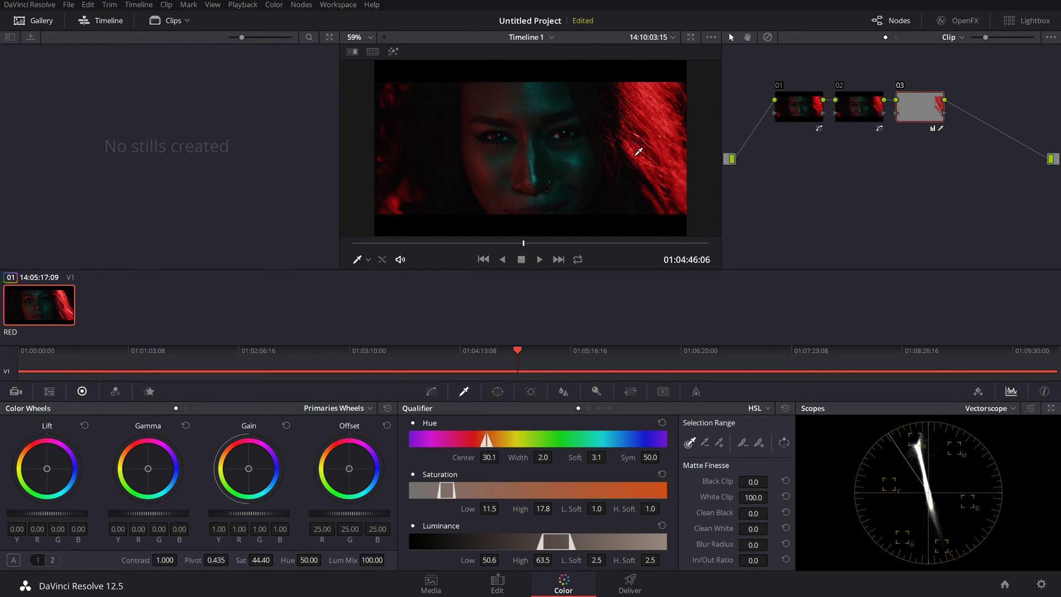
# Step: Add serial node 04 and sample the face's skin in the qualifier with Highlight on
pyautogui.hotkey('alt', 's')
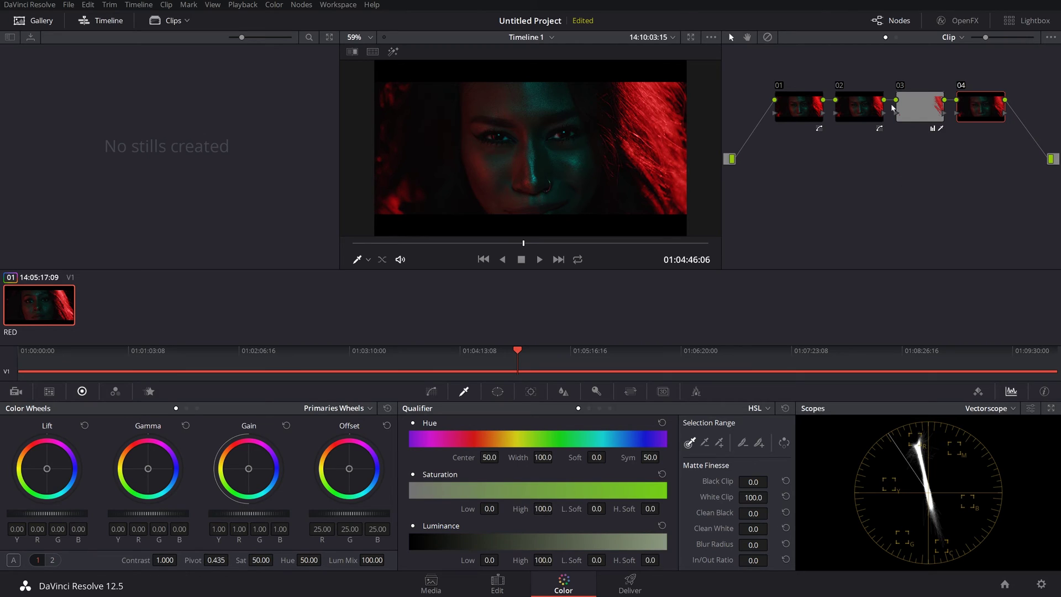
pyautogui.click(691, 37)
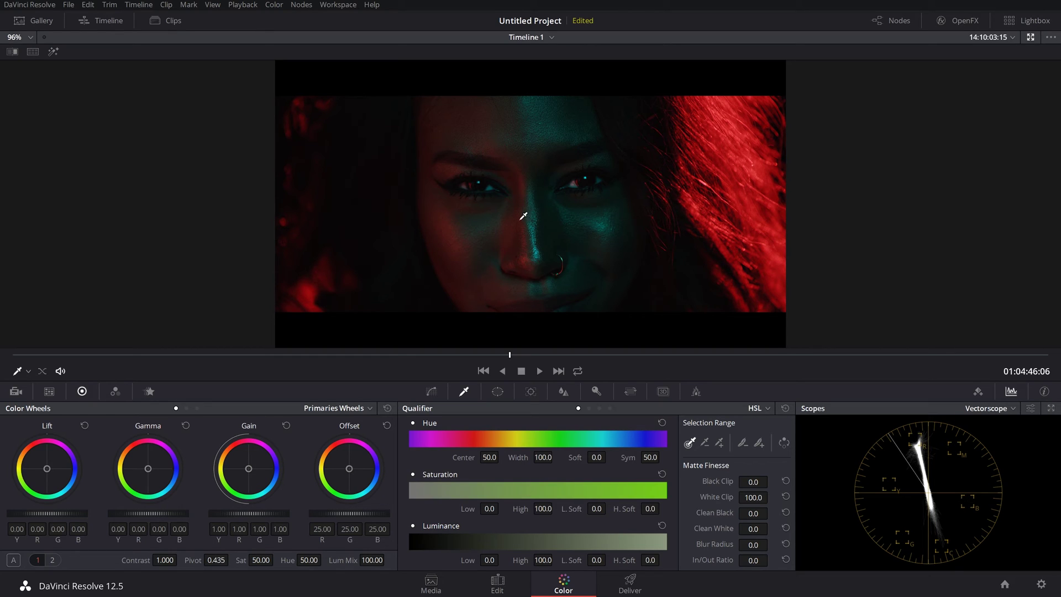
pyautogui.click(530, 241)
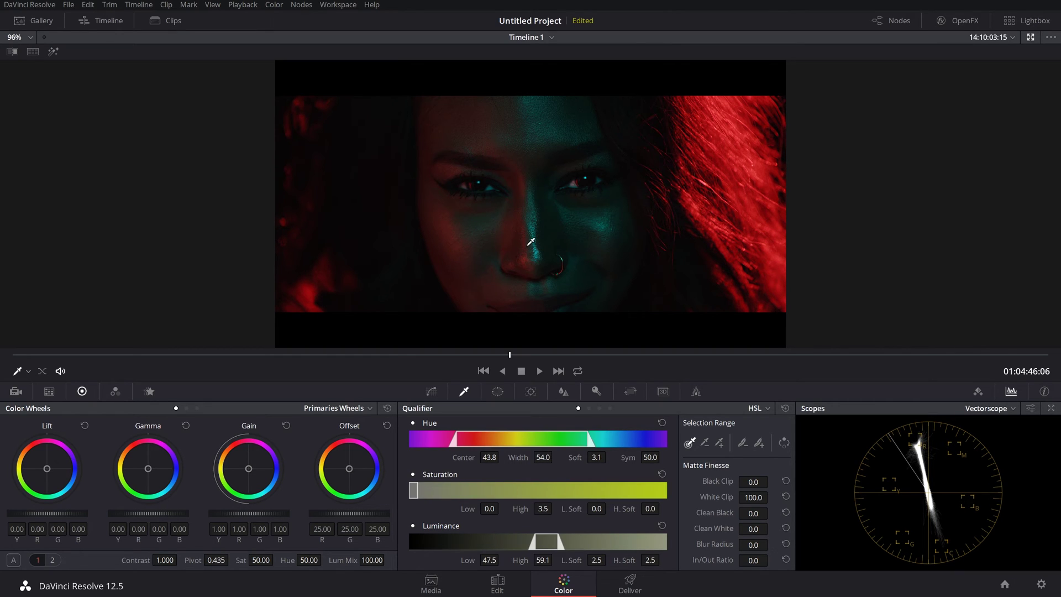
pyautogui.hotkey('shift', 'h')
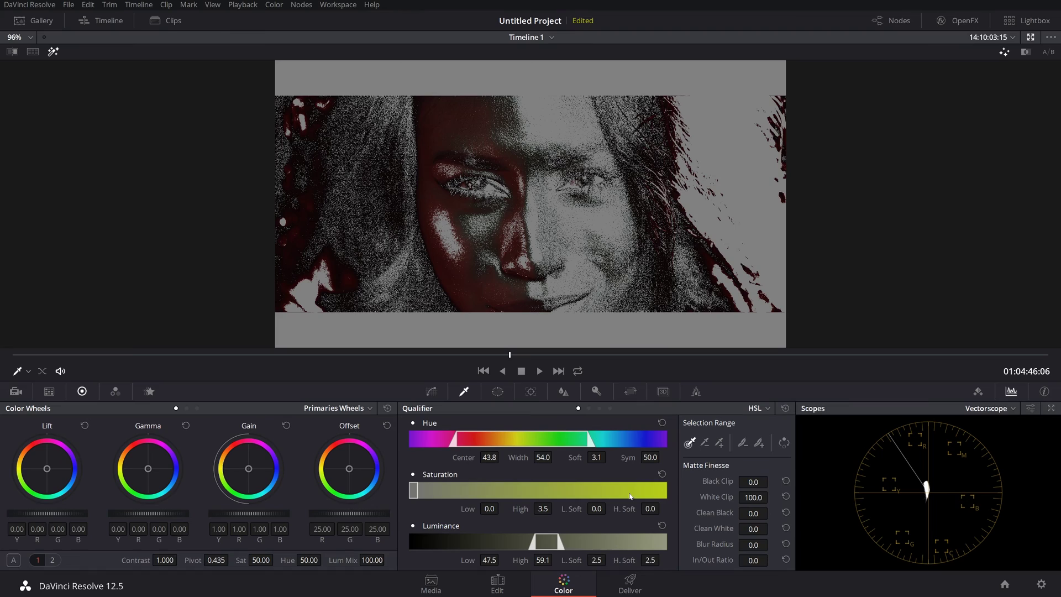
# Step: Refine the skin qualifier: hue width 75.1, saturation low raised, luminance low 49.2
pyautogui.moveTo(463, 457); pyautogui.dragTo(602, 465)
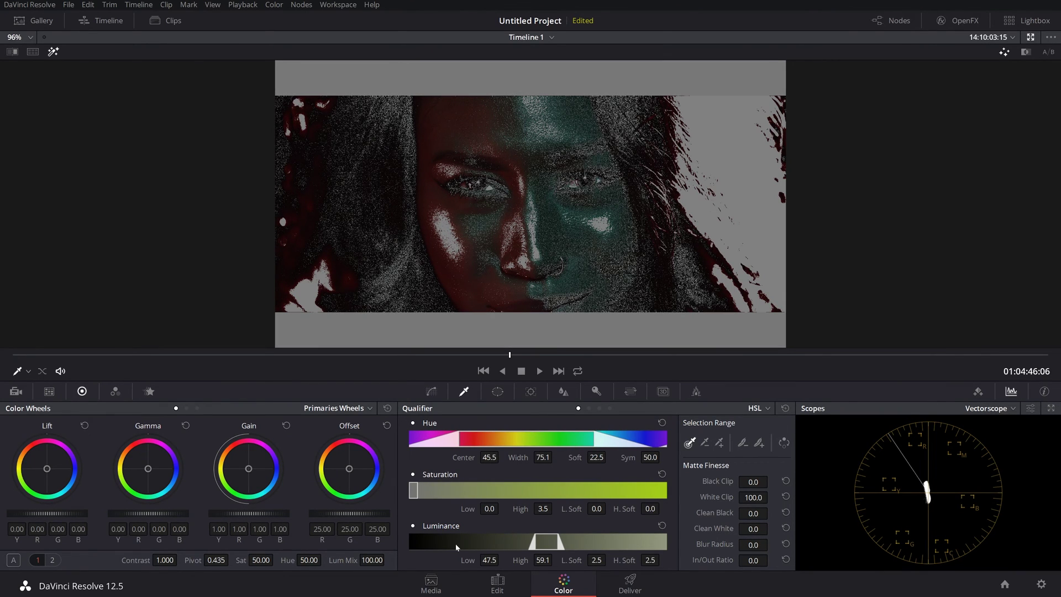
pyautogui.moveTo(461, 508); pyautogui.dragTo(620, 512)
pyautogui.moveTo(455, 554); pyautogui.dragTo(457, 554)
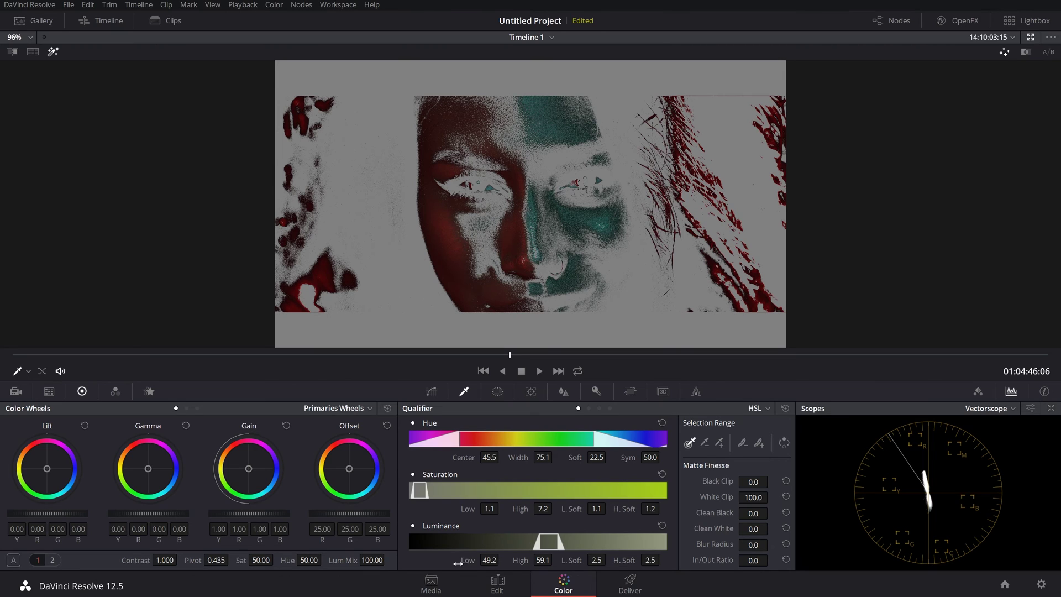
# Step: Enable a Circle power window on node 04
pyautogui.click(497, 391)
pyautogui.click(496, 391)
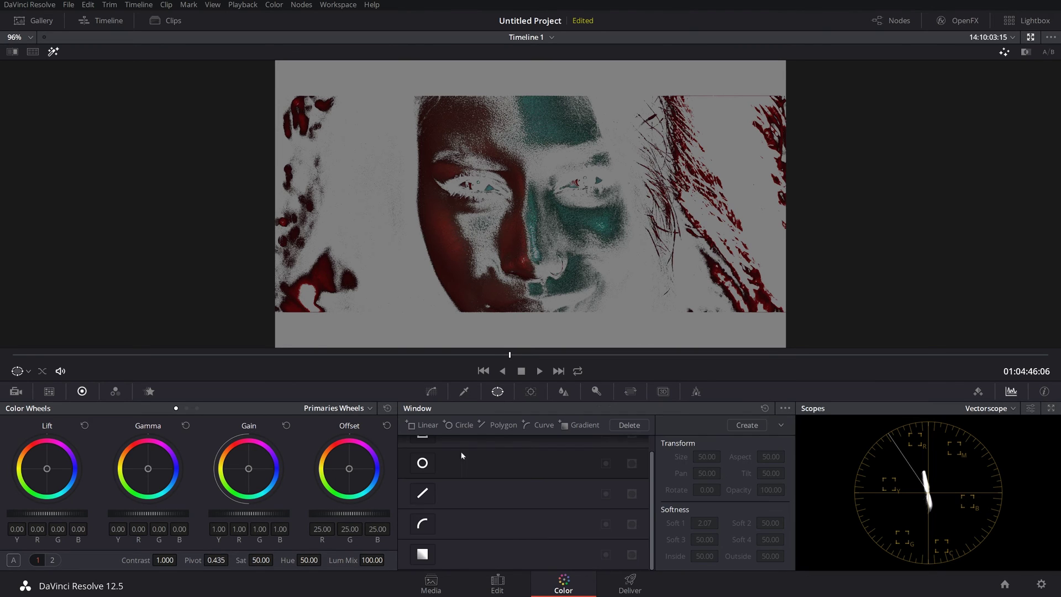
pyautogui.click(423, 463)
# Step: Shape the window into a soft oval over the face: size 55.35, aspect 27.88, softness 3.57
pyautogui.moveTo(524, 203); pyautogui.dragTo(456, 148)
pyautogui.moveTo(471, 233); pyautogui.dragTo(472, 345)
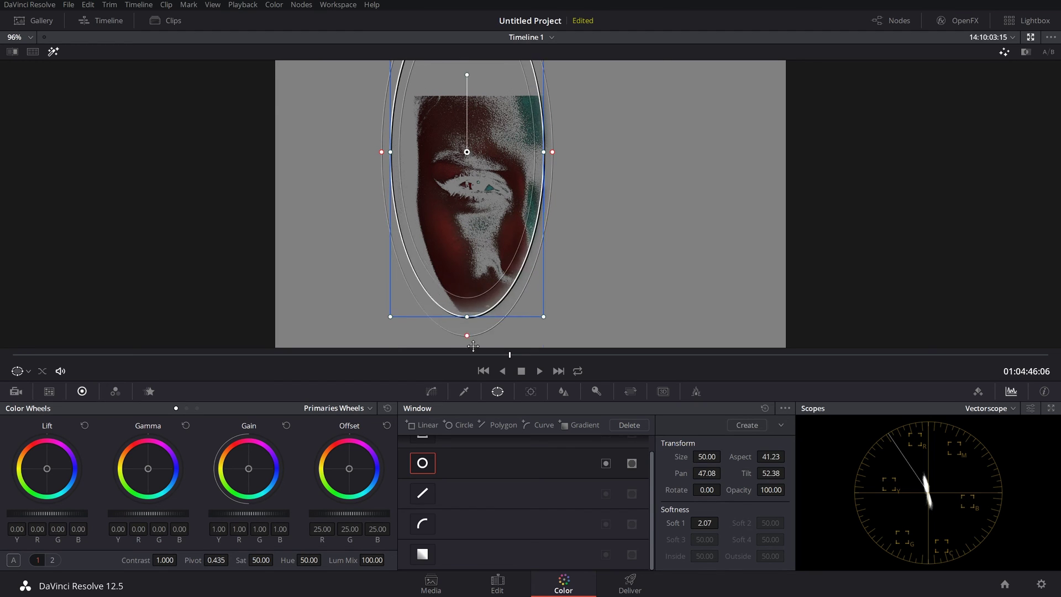
pyautogui.moveTo(546, 154); pyautogui.dragTo(613, 158)
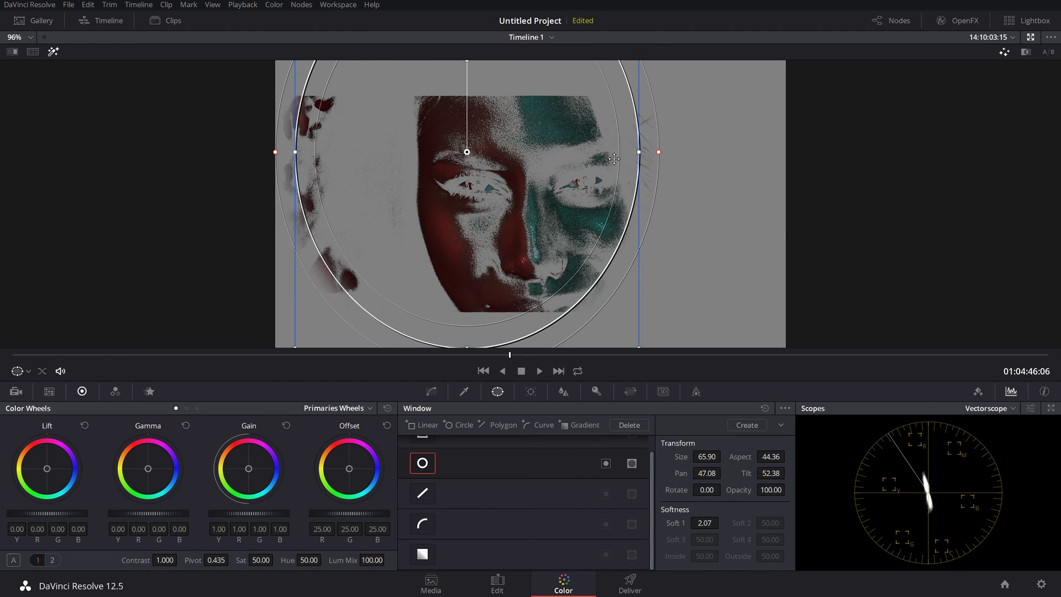
pyautogui.moveTo(466, 152); pyautogui.dragTo(520, 164)
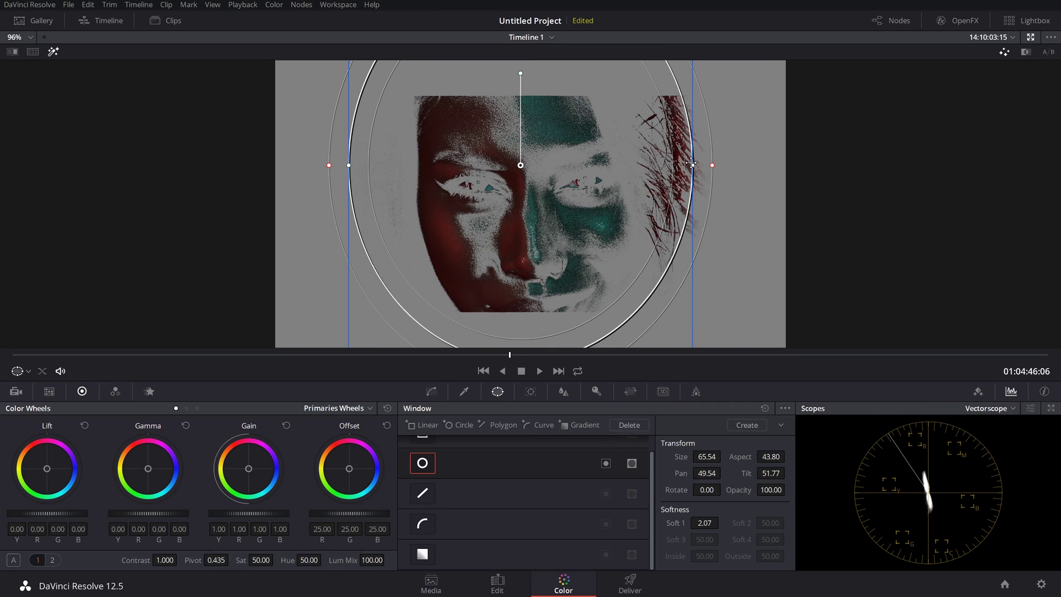
pyautogui.moveTo(692, 163); pyautogui.dragTo(640, 165)
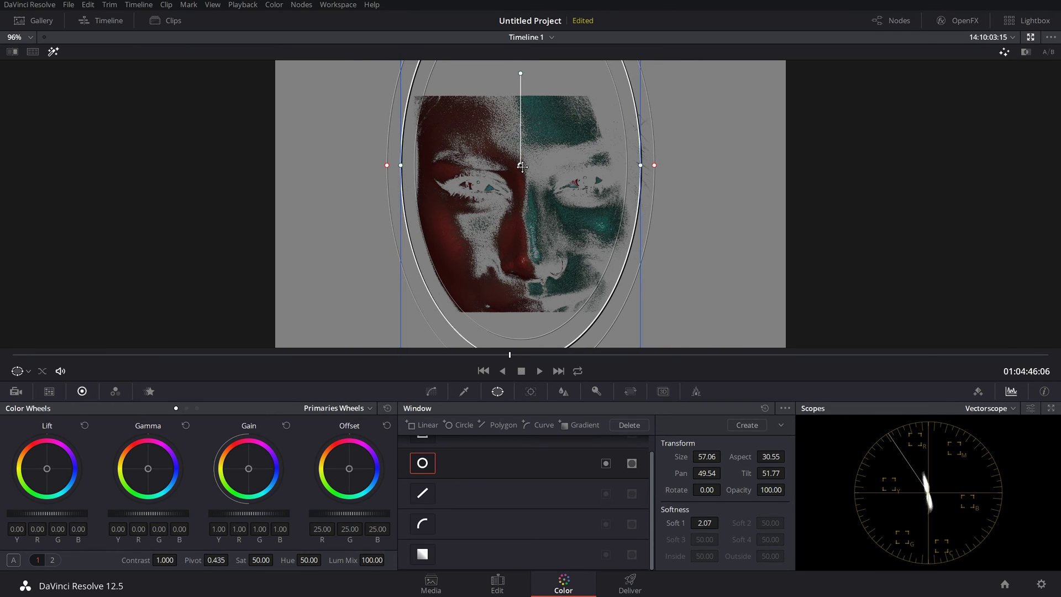
pyautogui.moveTo(522, 166); pyautogui.dragTo(519, 181)
pyautogui.moveTo(653, 180); pyautogui.dragTo(629, 180)
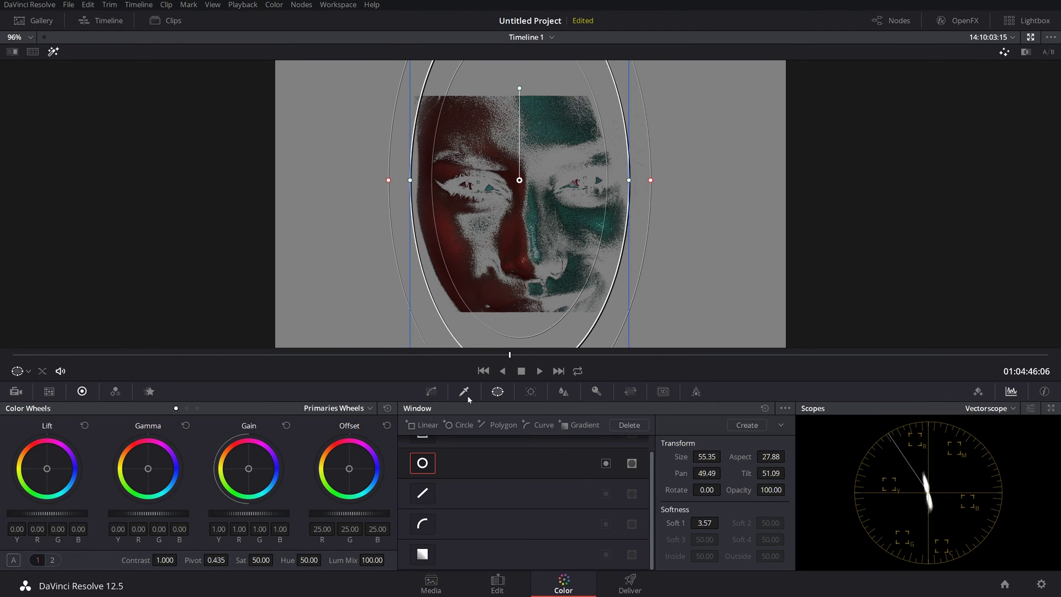
pyautogui.click(431, 391)
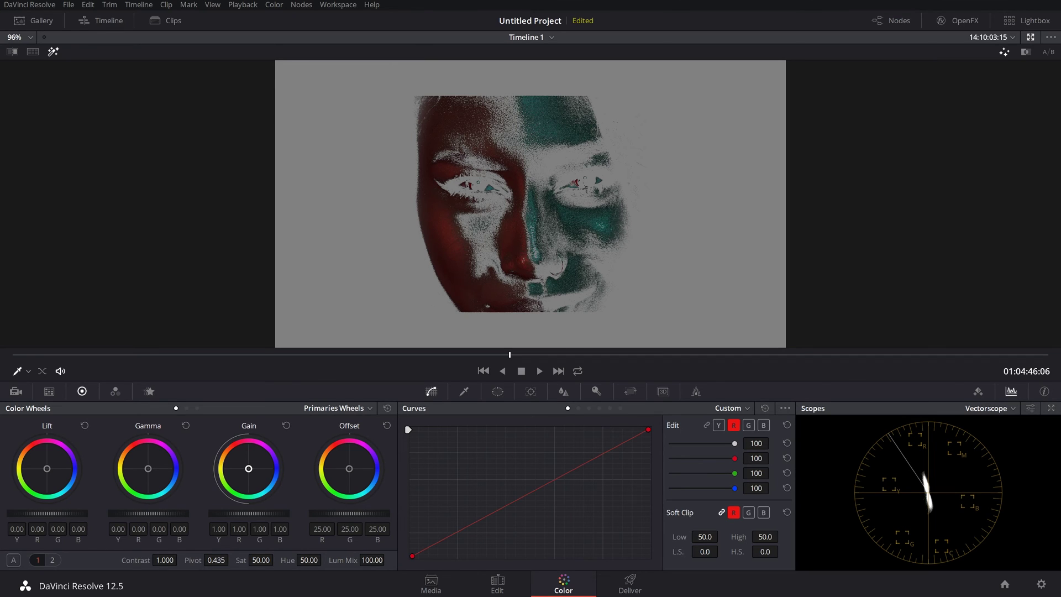
# Step: Nudge the Gain and Lift pucks for a slight face colour shift and turn off Highlight
pyautogui.moveTo(249, 468); pyautogui.dragTo(248, 469)
pyautogui.moveTo(47, 468); pyautogui.dragTo(46, 468)
pyautogui.hotkey('shift', 'h')
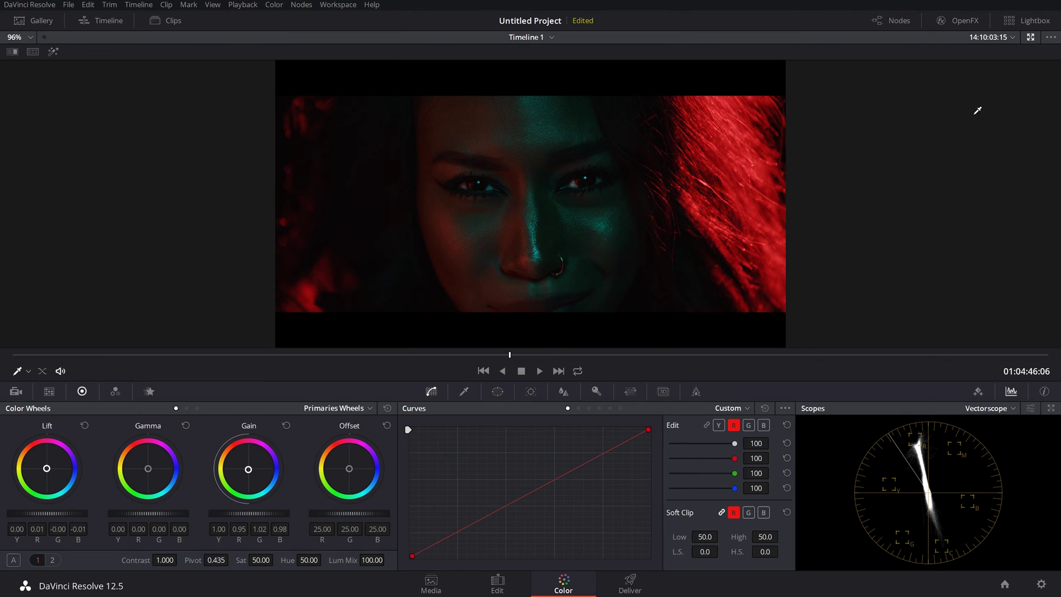
pyautogui.click(1030, 37)
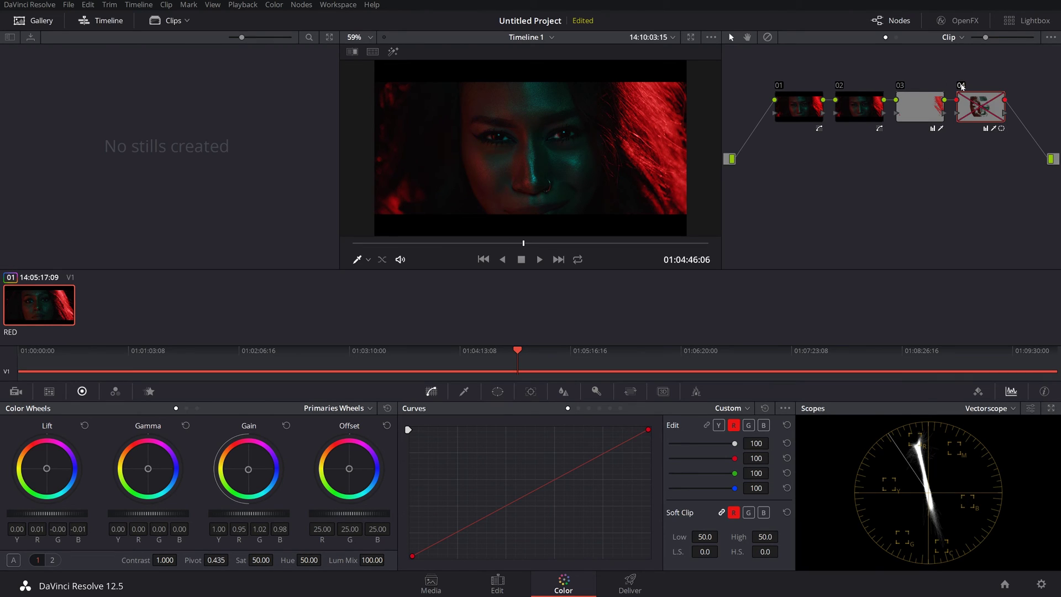
# Step: Toggle node 04 with Ctrl+D to compare the face grade, leaving it disabled
pyautogui.hotkey('ctrl', 'd')
pyautogui.hotkey('ctrl', 'd')
pyautogui.hotkey('ctrl', 'd')
pyautogui.hotkey('ctrl', 'd')
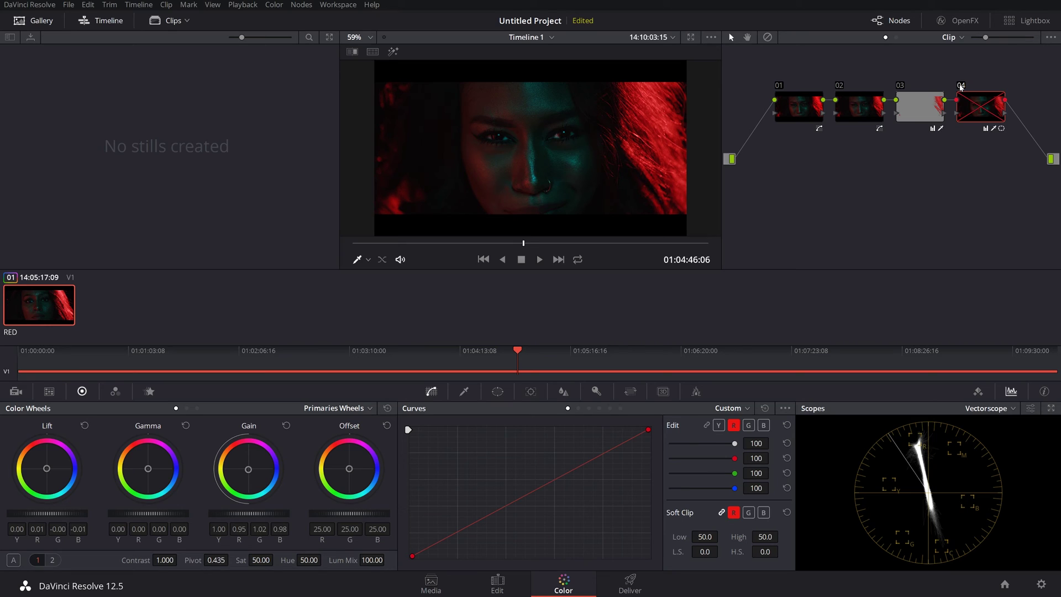
pyautogui.hotkey('ctrl', 'd')
pyautogui.hotkey('ctrl', 'd')
pyautogui.hotkey('ctrl', 'd')
pyautogui.hotkey('ctrl', 'd')
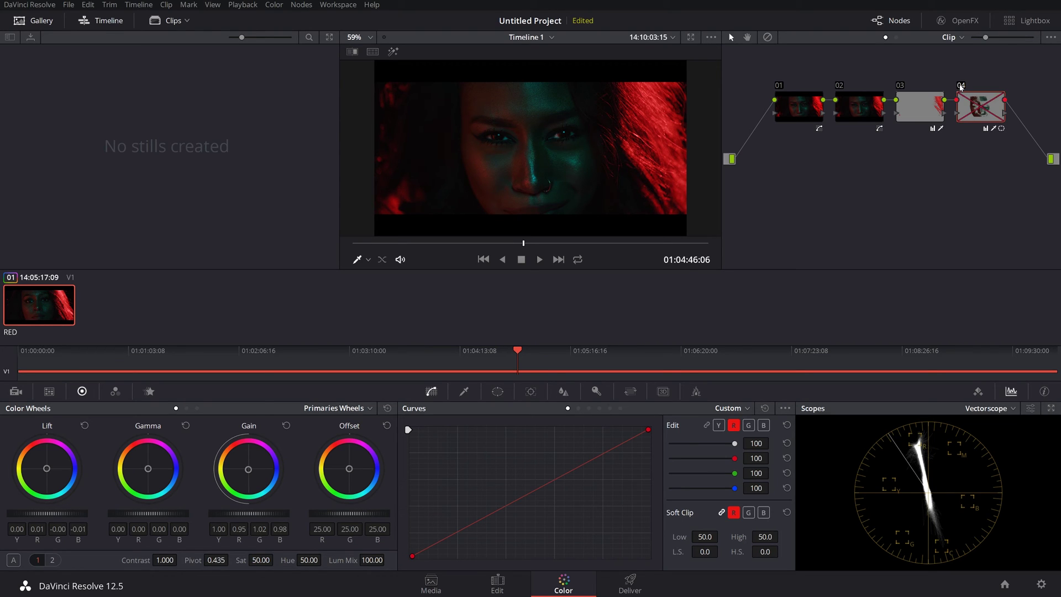
pyautogui.hotkey('ctrl', 'd')
pyautogui.click(960, 87)
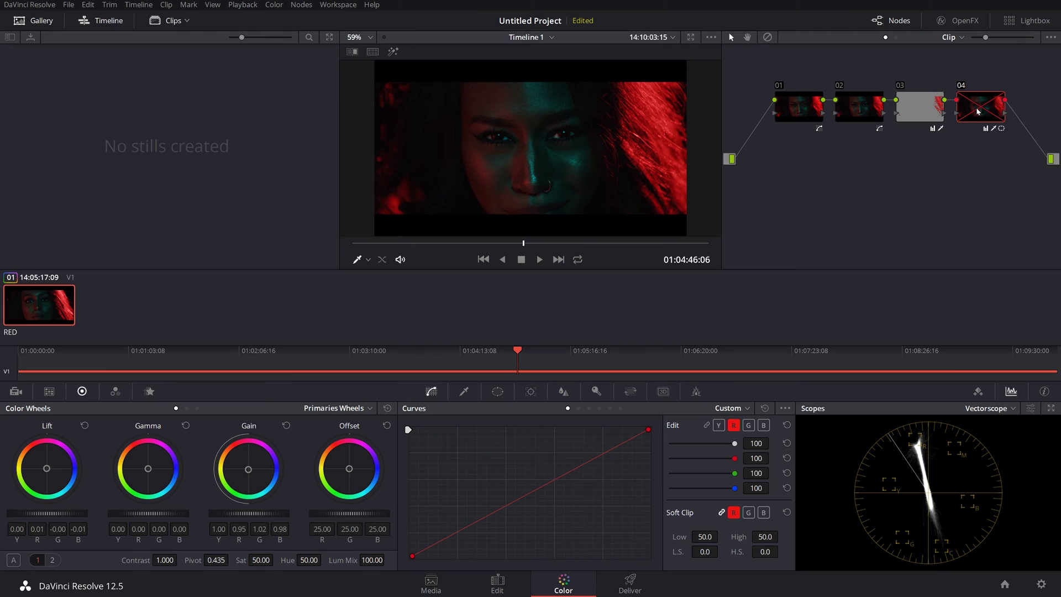
# Step: Delete node 04 from its context menu, then undo the deletion with Ctrl+Z
pyautogui.rightClick(977, 109)
pyautogui.click(988, 154)
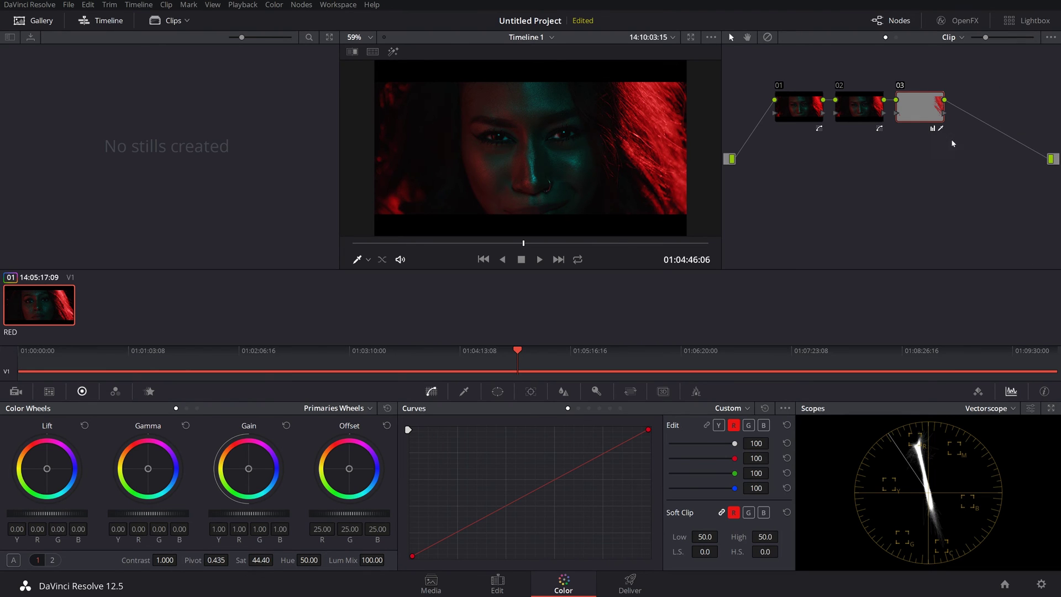
pyautogui.click(691, 37)
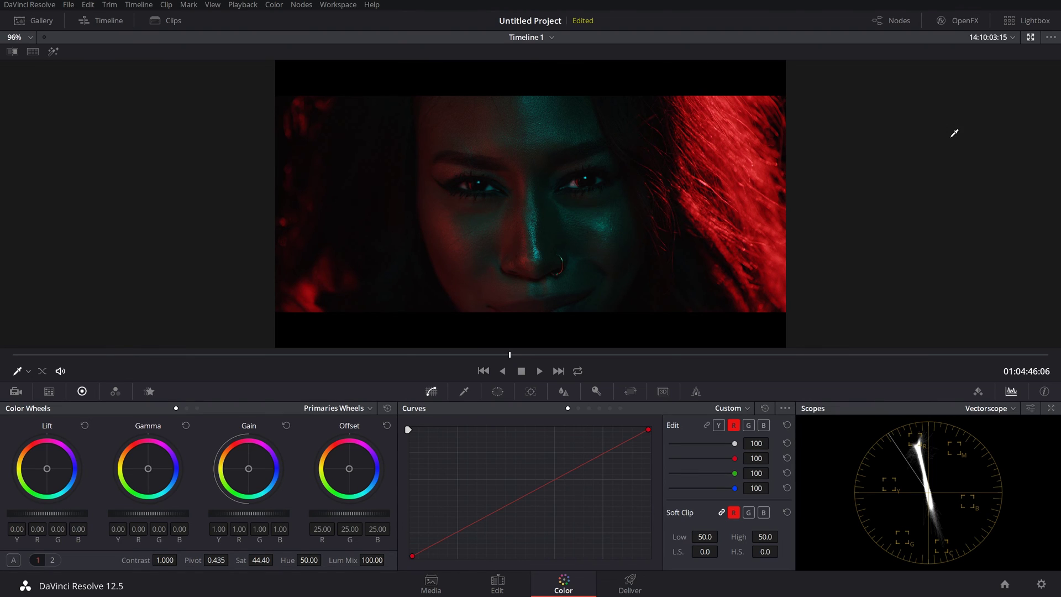
pyautogui.hotkey('ctrl', 'z')
# Step: Bow the luma curve upward through the midtones with a slightly lowered shadow point
pyautogui.click(719, 425)
pyautogui.moveTo(437, 543); pyautogui.dragTo(439, 545)
pyautogui.moveTo(513, 508); pyautogui.dragTo(510, 496)
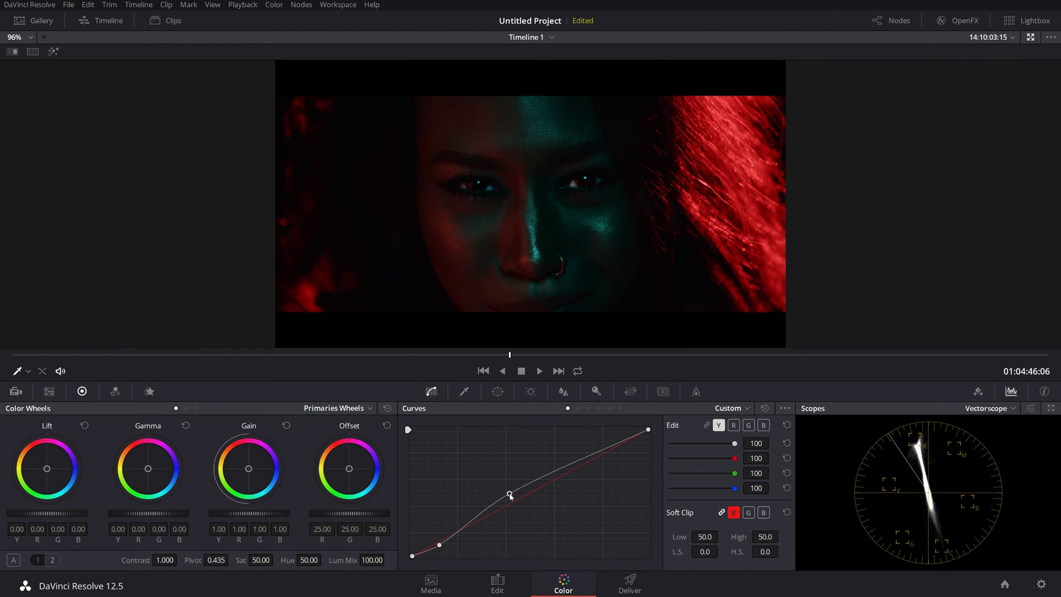
pyautogui.click(1029, 38)
# Step: Delete node 04 and bypass nodes 03, 02 and 01 to see the ungraded image
pyautogui.rightClick(989, 104)
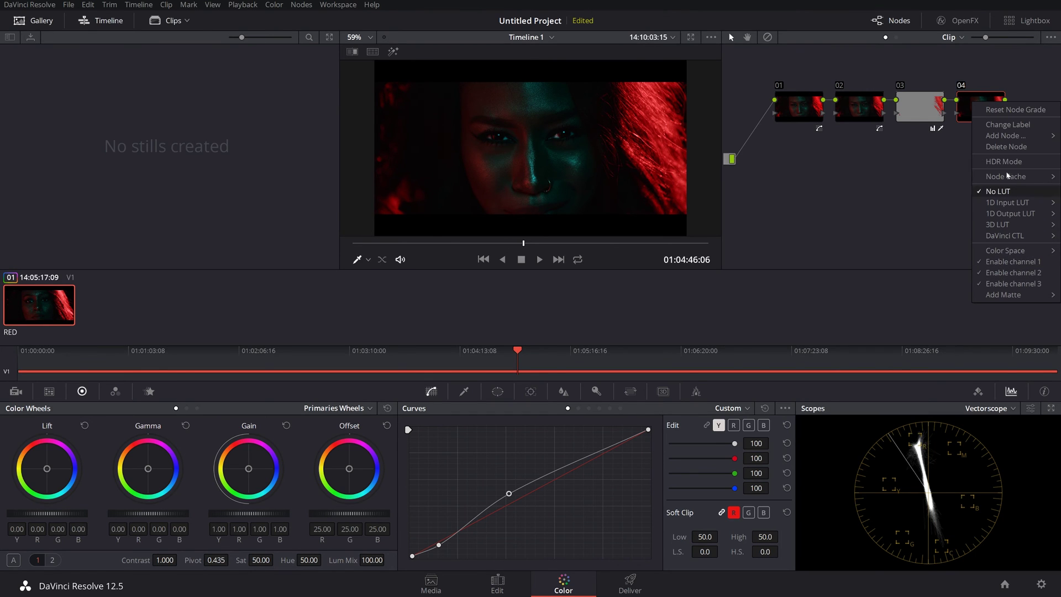
pyautogui.click(1004, 145)
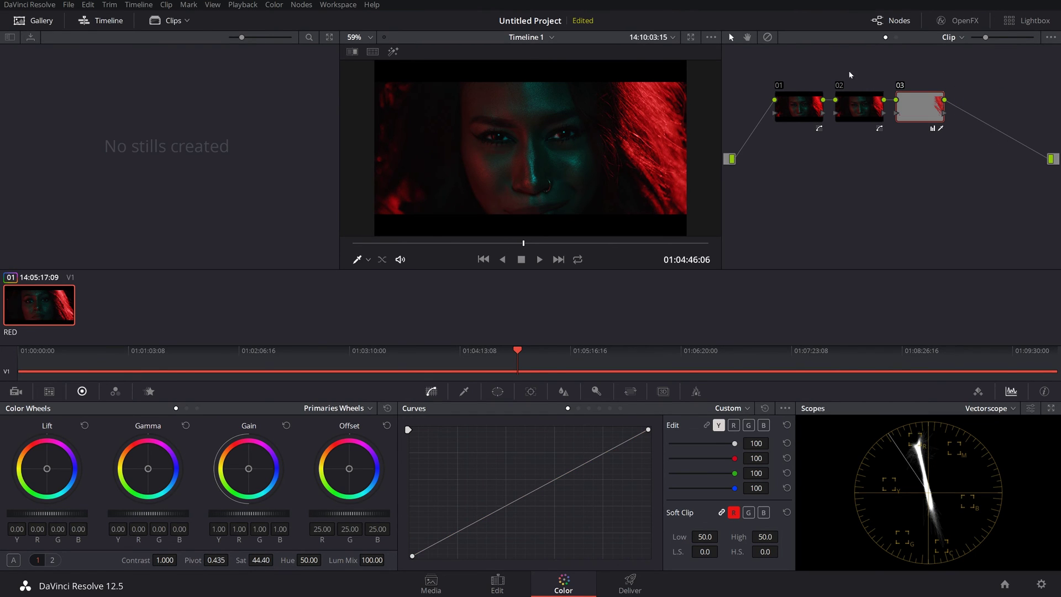
pyautogui.click(900, 85)
pyautogui.click(839, 85)
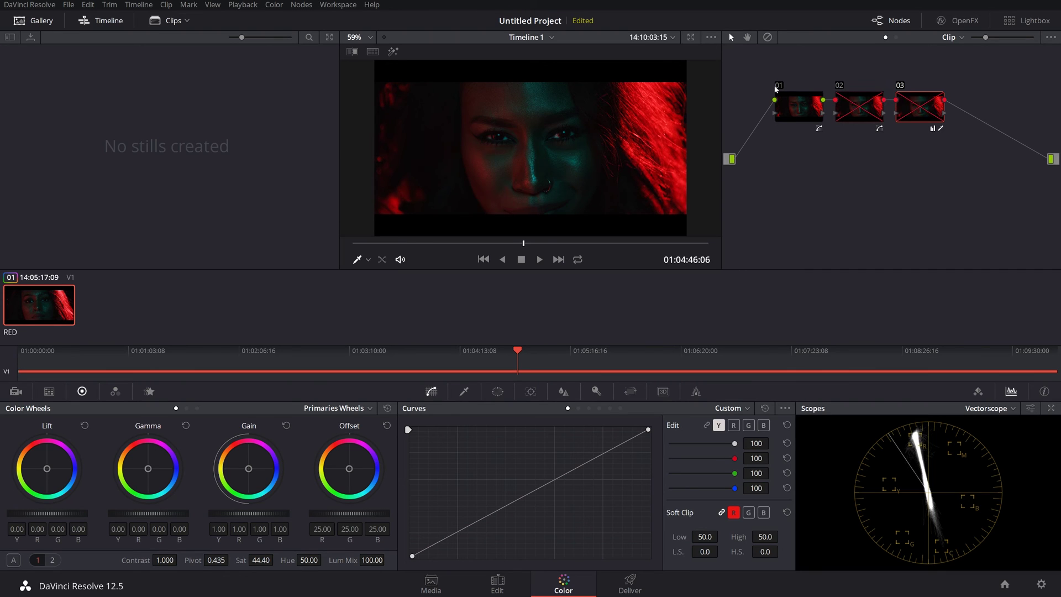
pyautogui.click(778, 86)
# Step: Inspect the ungraded image enlarged, then re-enable nodes 02 and 03
pyautogui.click(690, 37)
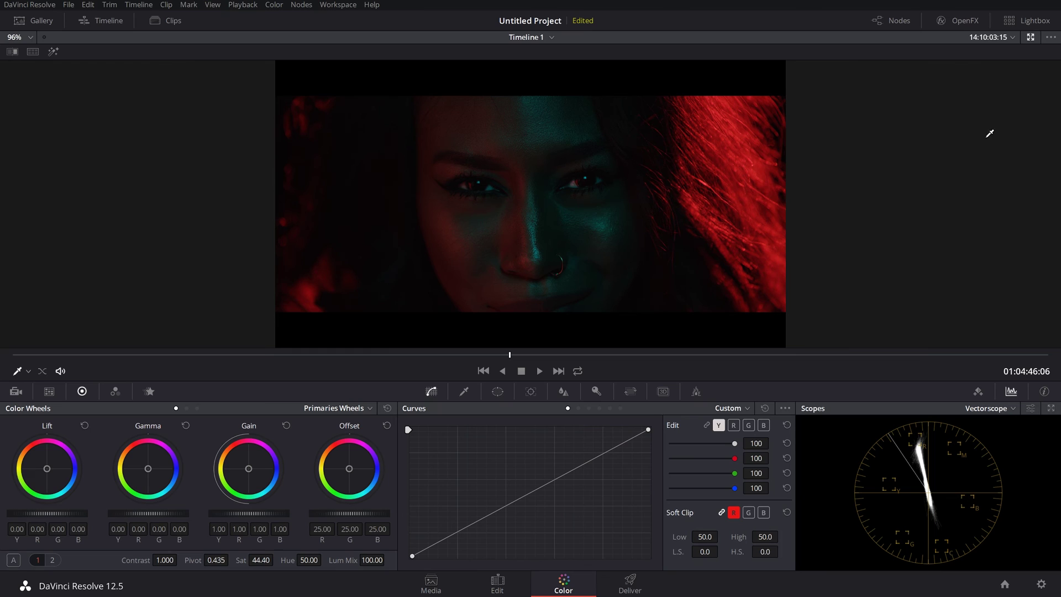
pyautogui.click(1030, 37)
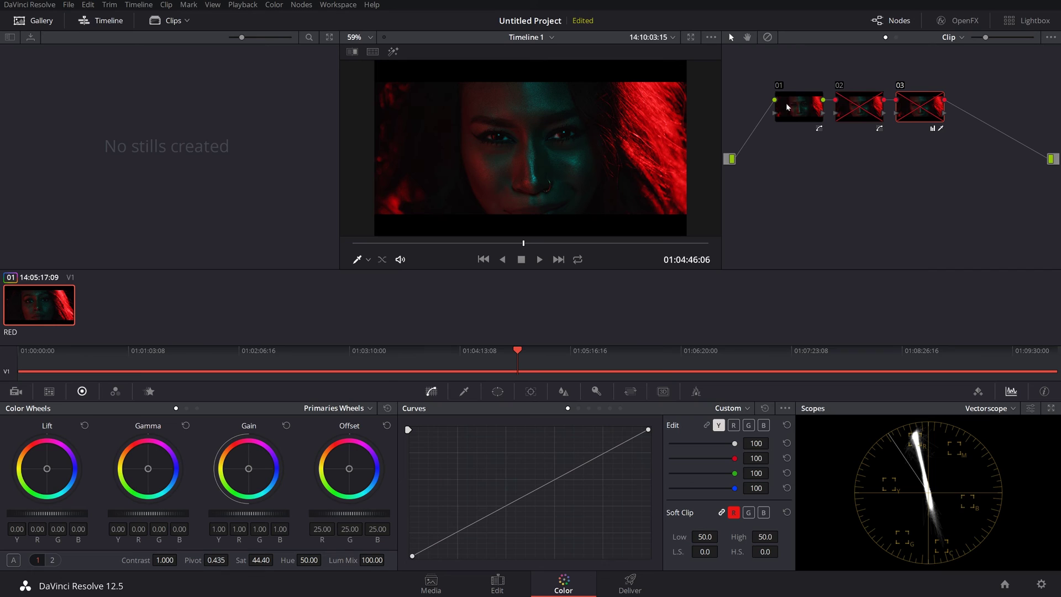
pyautogui.click(841, 86)
pyautogui.click(901, 86)
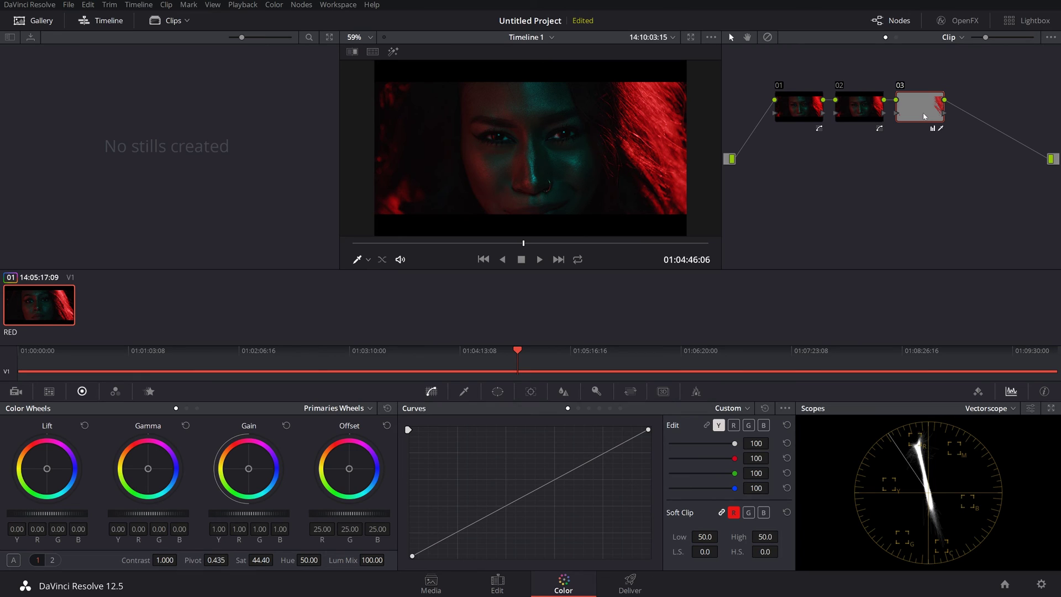
# Step: Add serial node 04 and a layer node 06 joined by a Layer Mixer
pyautogui.hotkey('alt', 's')
pyautogui.hotkey('alt', 'l')
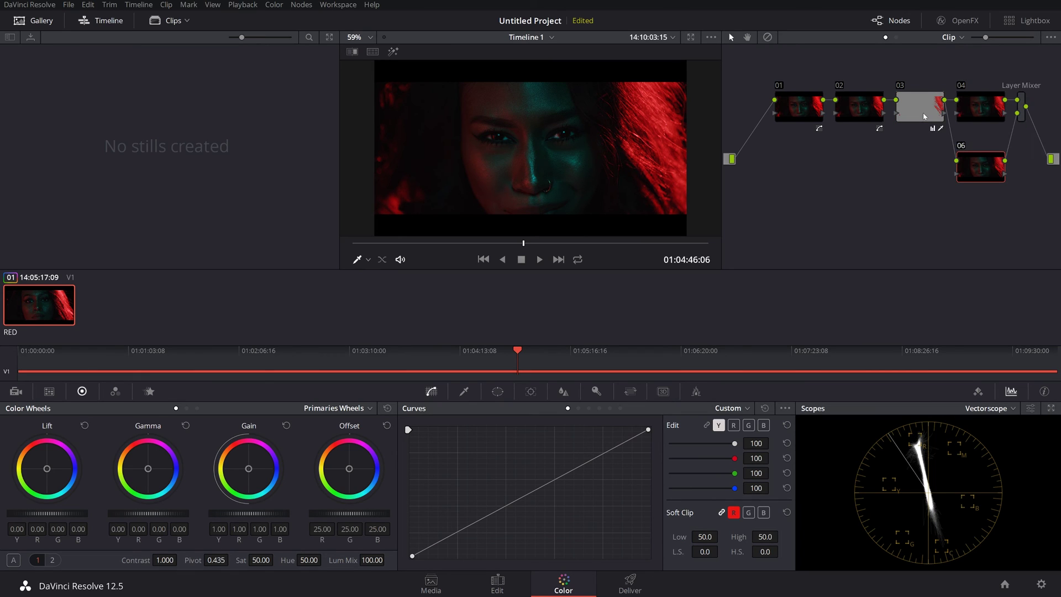
pyautogui.moveTo(999, 118); pyautogui.dragTo(998, 114)
# Step: Give node 06 a Circle window shaped into a soft face oval: size 57.96, aspect 40.97, softness 4.69
pyautogui.click(690, 37)
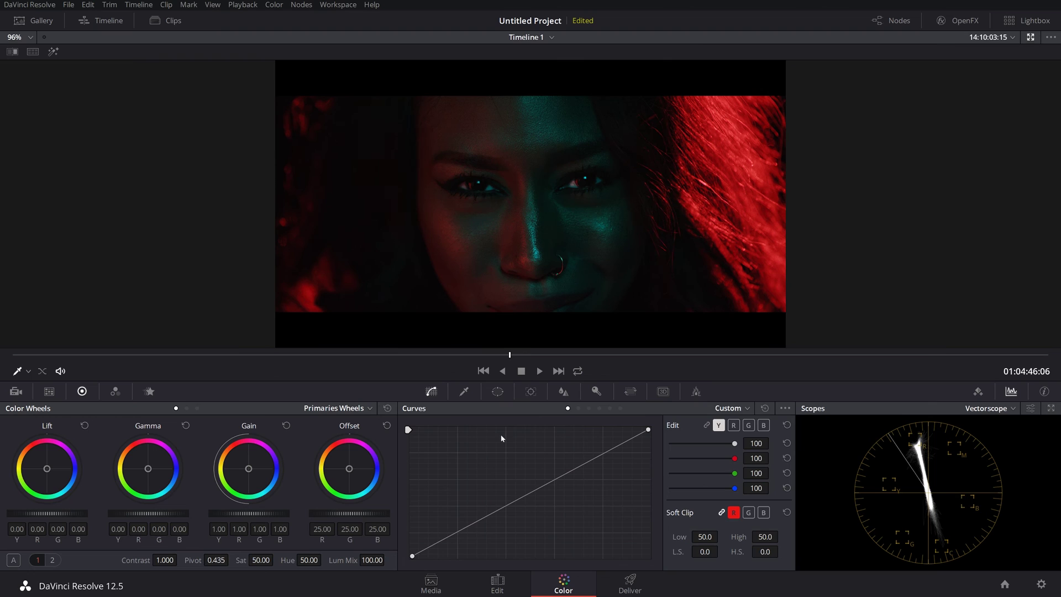
pyautogui.click(497, 393)
pyautogui.click(429, 467)
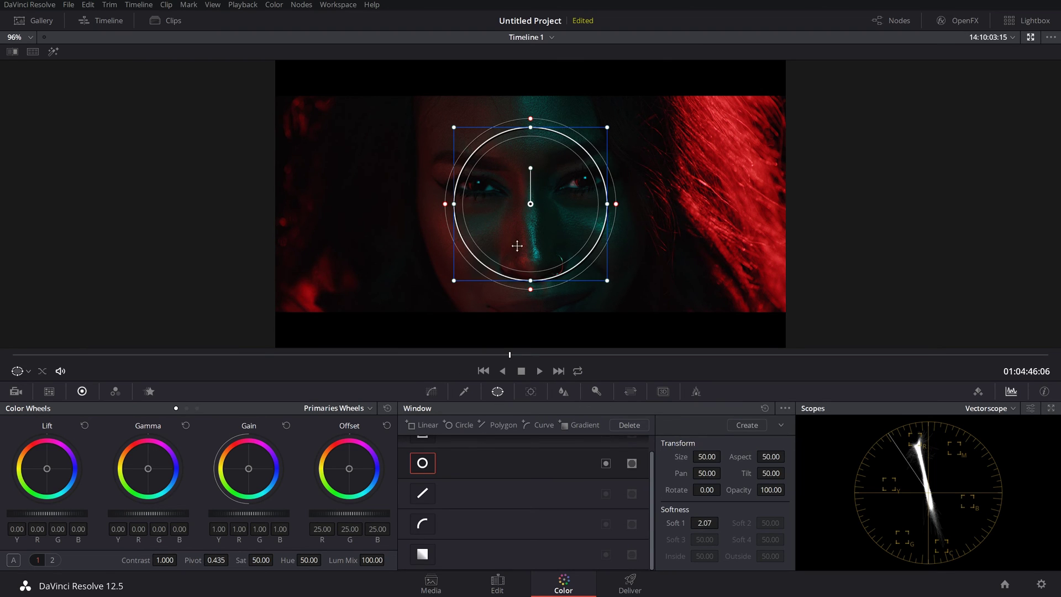
pyautogui.moveTo(532, 202); pyautogui.dragTo(639, 207)
pyautogui.moveTo(521, 129); pyautogui.dragTo(521, 76)
pyautogui.moveTo(639, 204); pyautogui.dragTo(633, 206)
pyautogui.moveTo(521, 206); pyautogui.dragTo(528, 212)
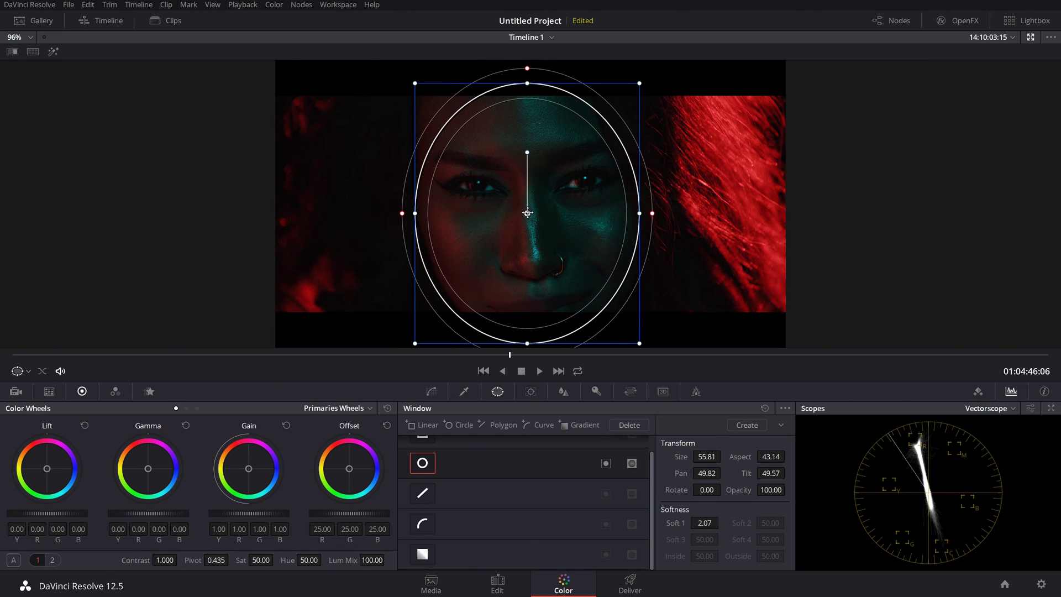
pyautogui.moveTo(652, 216)
pyautogui.mouseDown()
pyautogui.moveTo(670, 215)
pyautogui.moveTo(653, 214)
pyautogui.mouseUp()
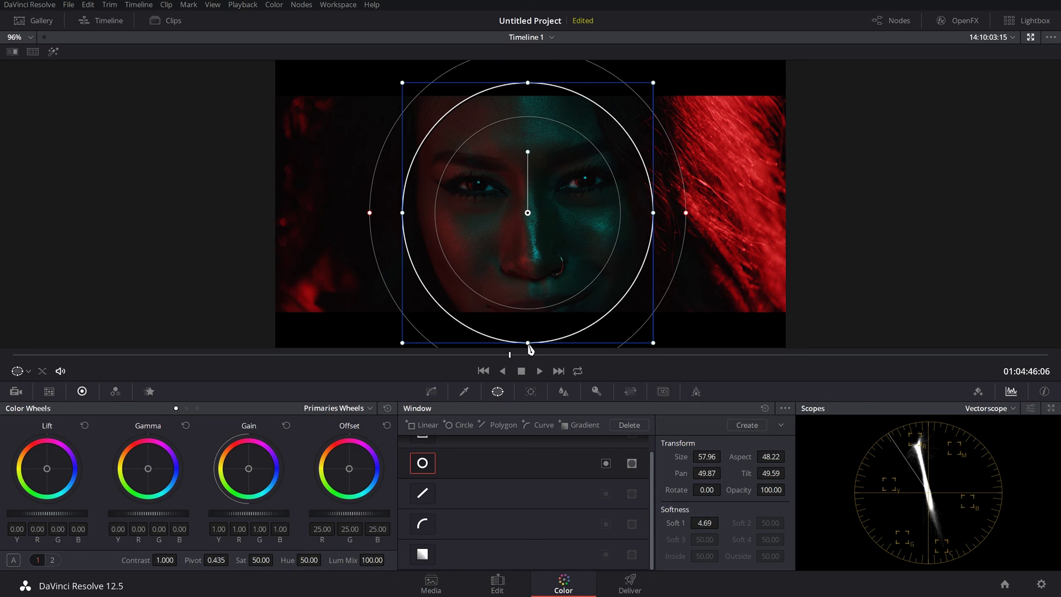
pyautogui.moveTo(527, 342); pyautogui.dragTo(526, 366)
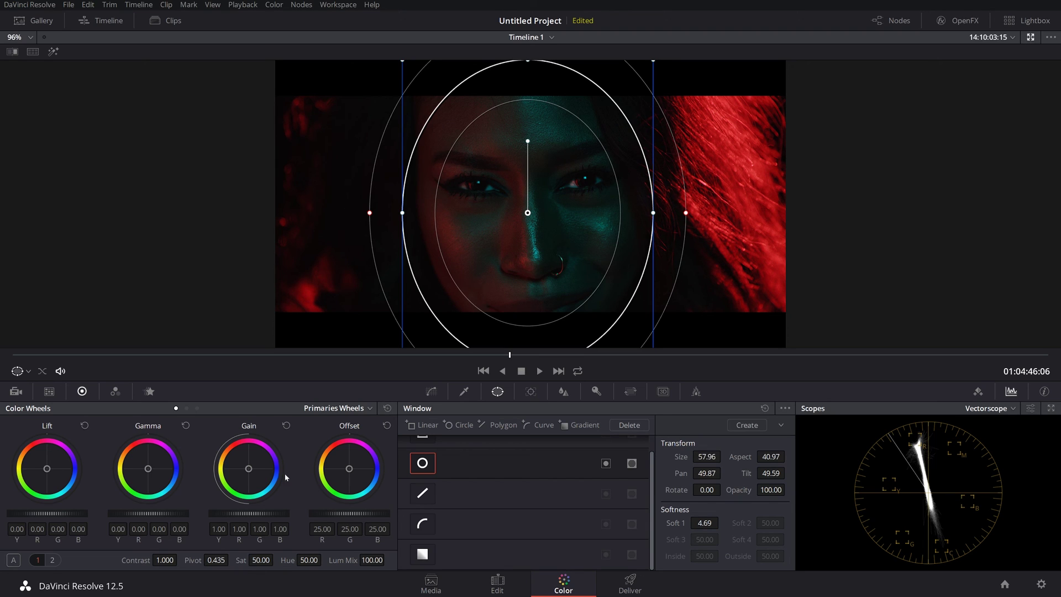
pyautogui.click(432, 391)
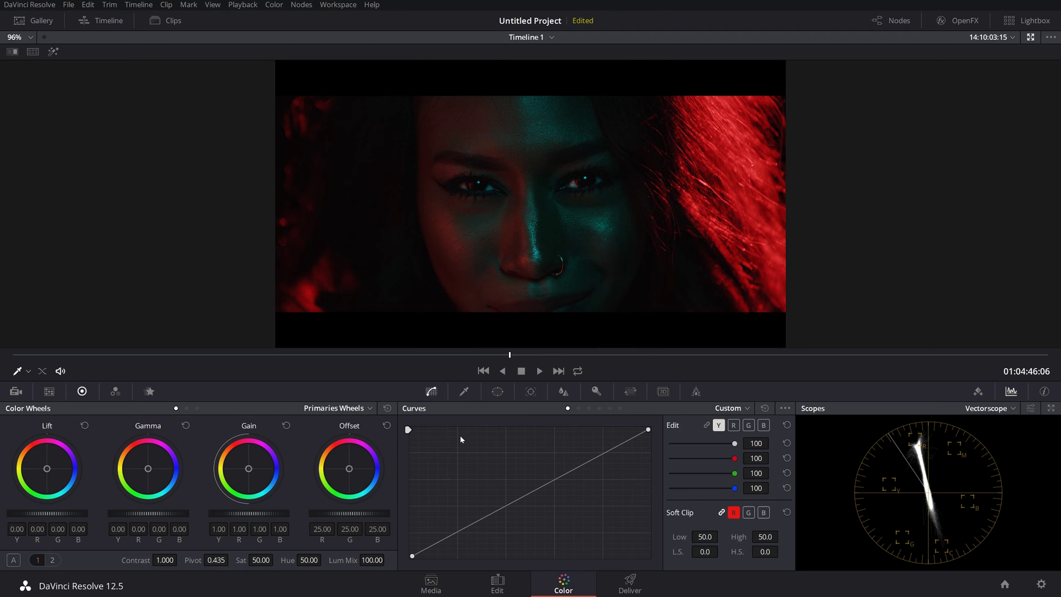
# Step: Raise the midtones and pull the shadows down on node 06's luma curve to brighten the face
pyautogui.moveTo(528, 493); pyautogui.dragTo(545, 474)
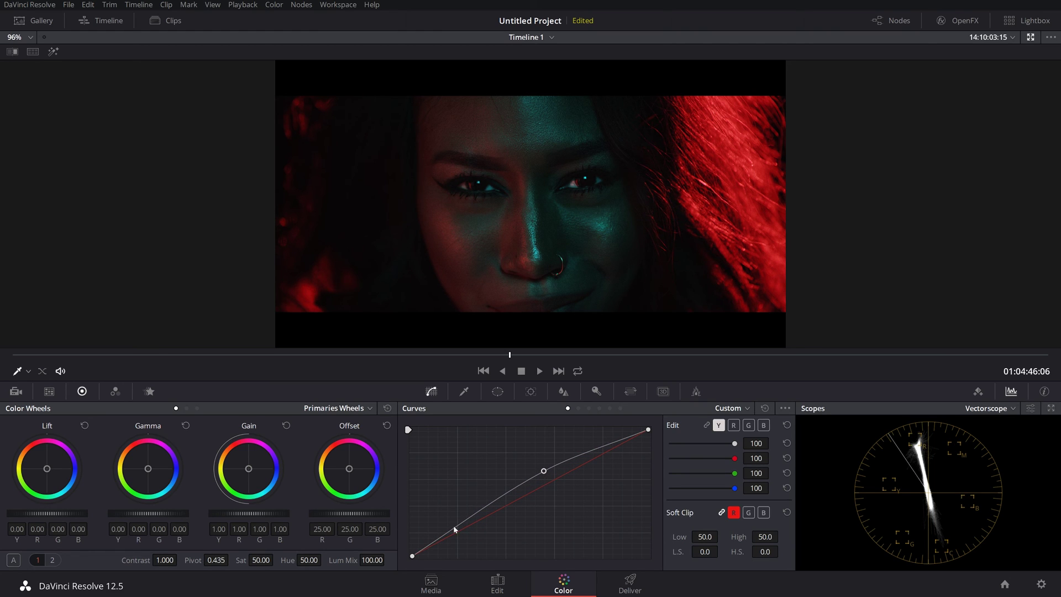
pyautogui.moveTo(453, 525); pyautogui.dragTo(459, 531)
pyautogui.click(1030, 37)
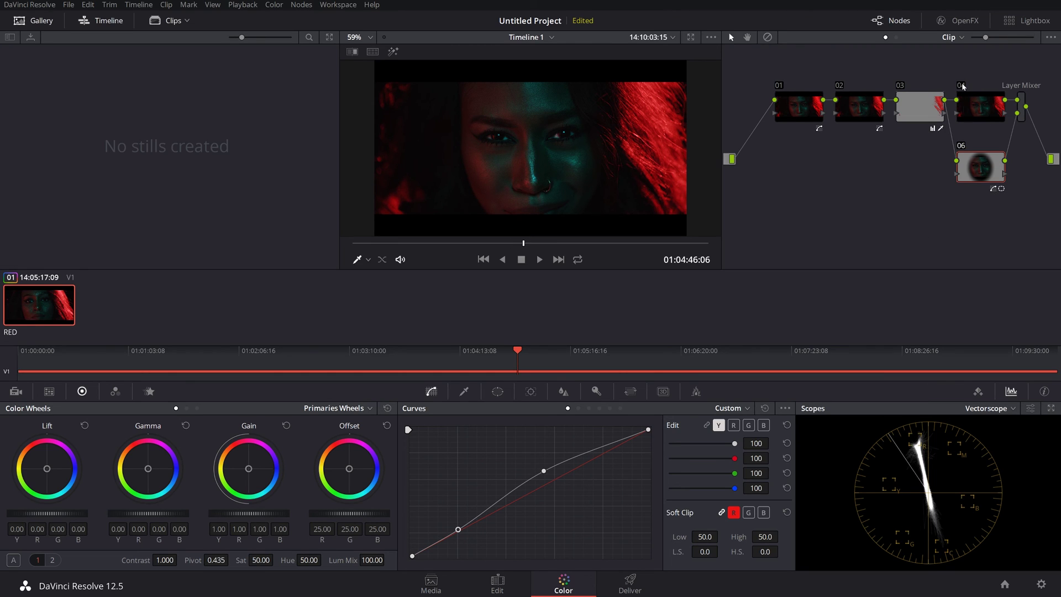
# Step: Compare the grade by bypassing and restoring nodes 06 and 04, then switch the scope to Waveform
pyautogui.click(961, 145)
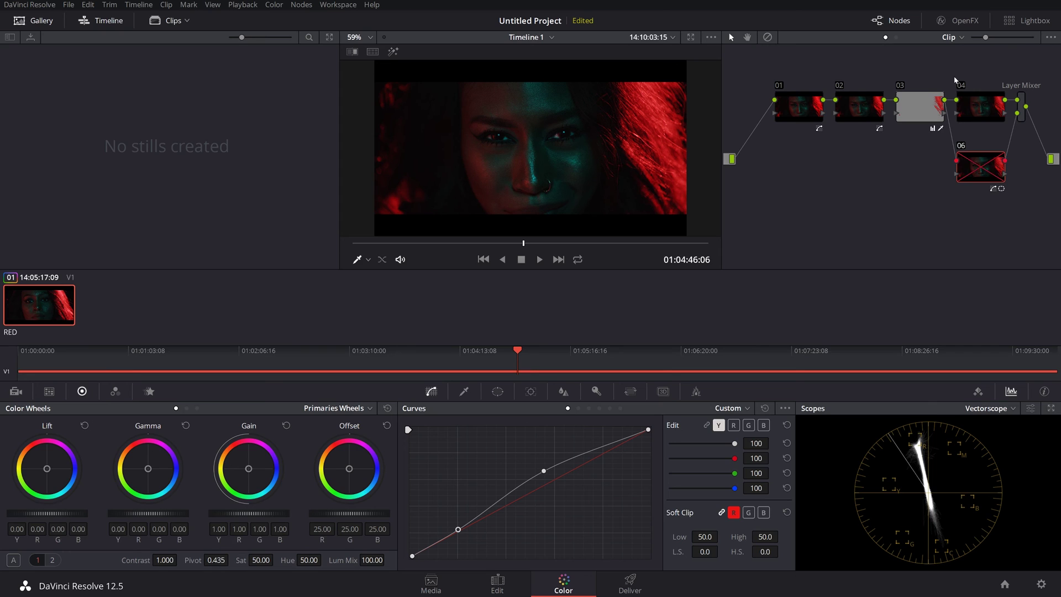
pyautogui.click(960, 86)
pyautogui.click(961, 86)
pyautogui.click(961, 145)
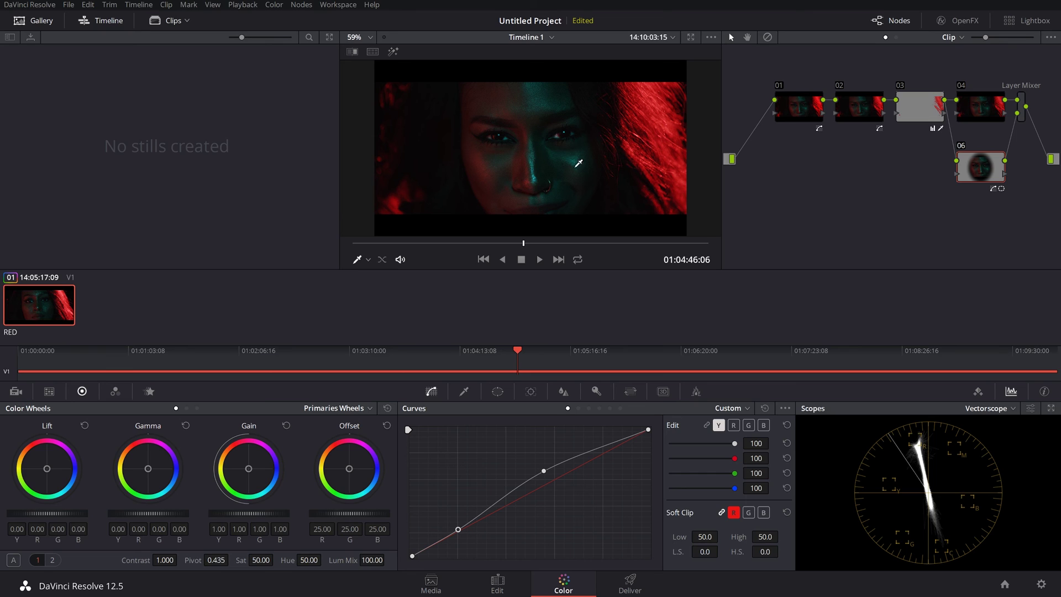
pyautogui.click(1004, 409)
pyautogui.click(1000, 438)
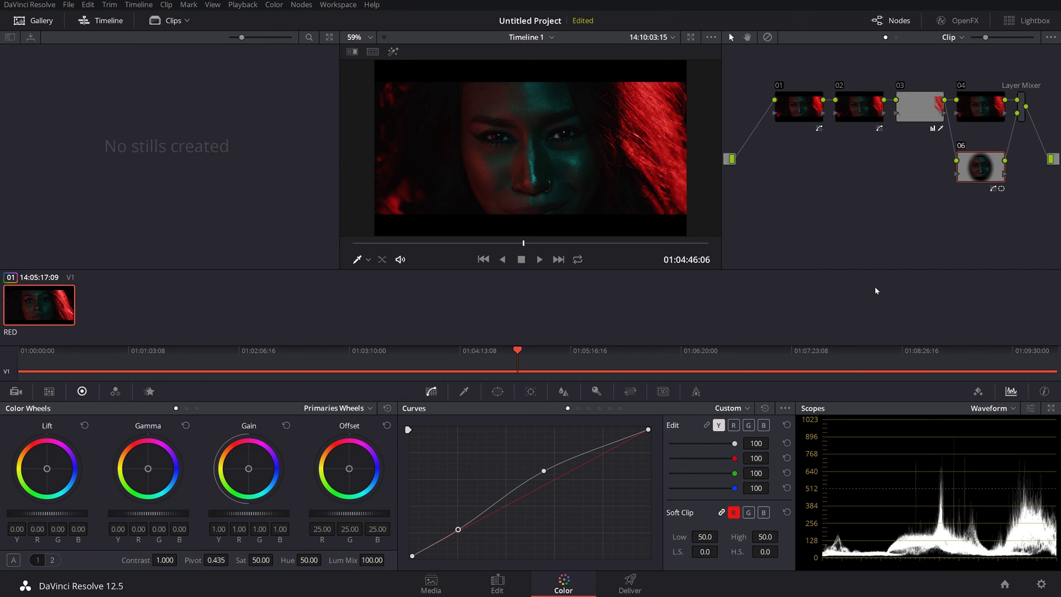
pyautogui.click(961, 145)
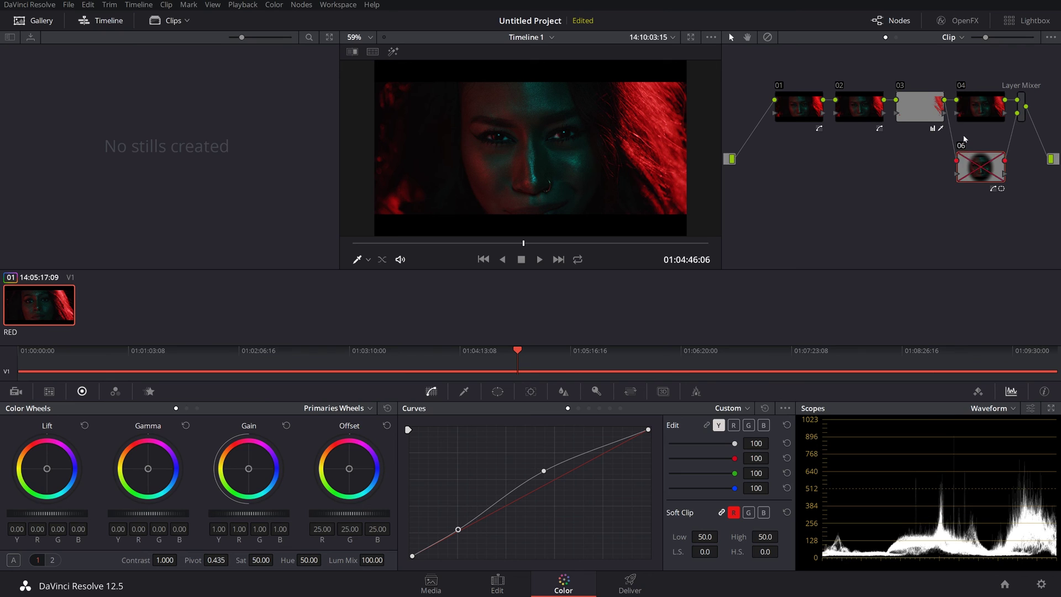
pyautogui.click(961, 85)
pyautogui.click(900, 85)
pyautogui.click(840, 85)
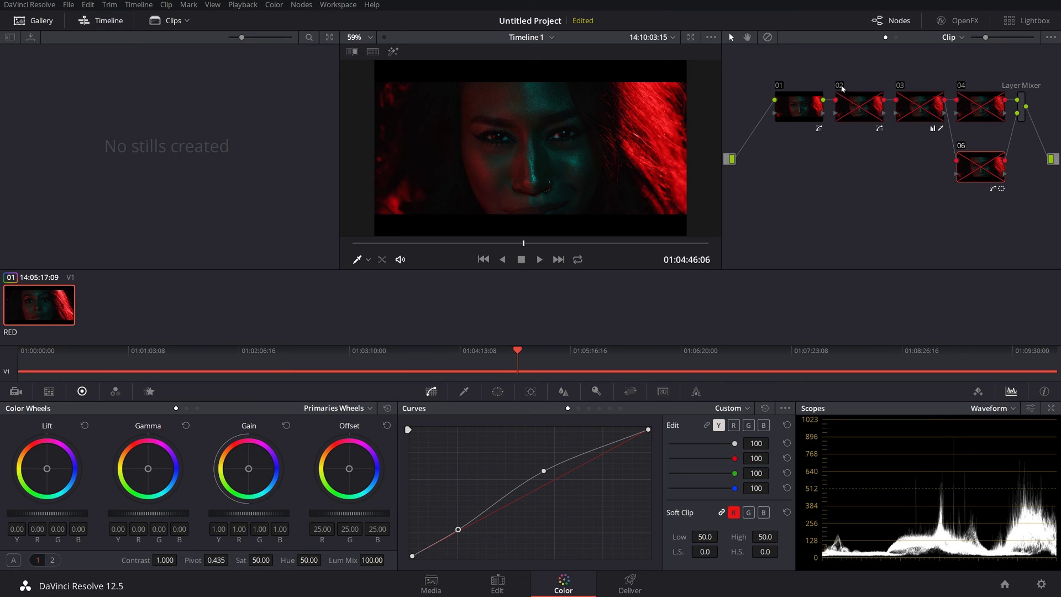
pyautogui.click(778, 86)
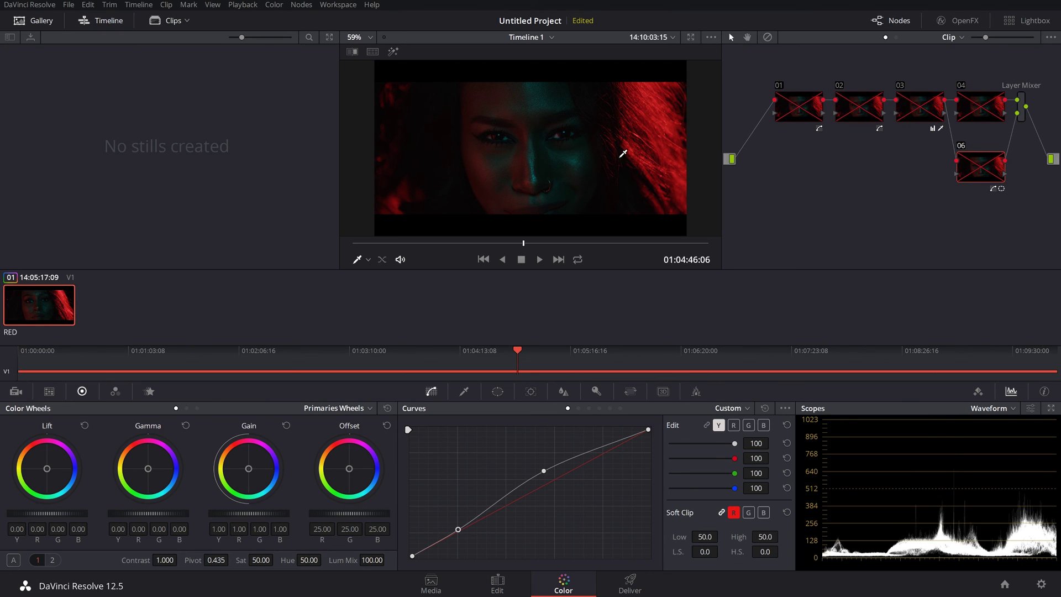
pyautogui.click(778, 88)
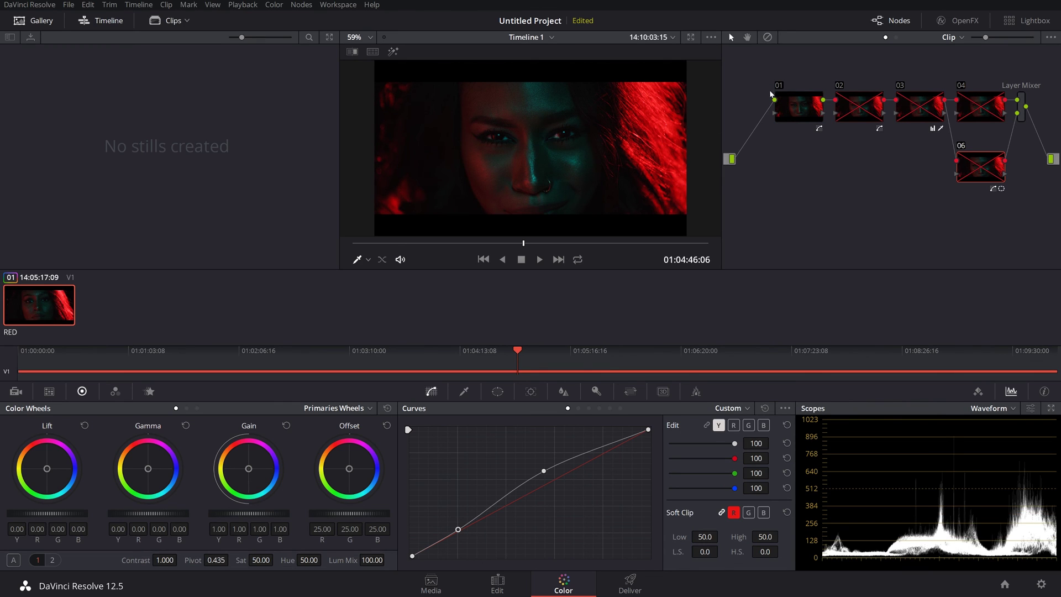
pyautogui.click(839, 87)
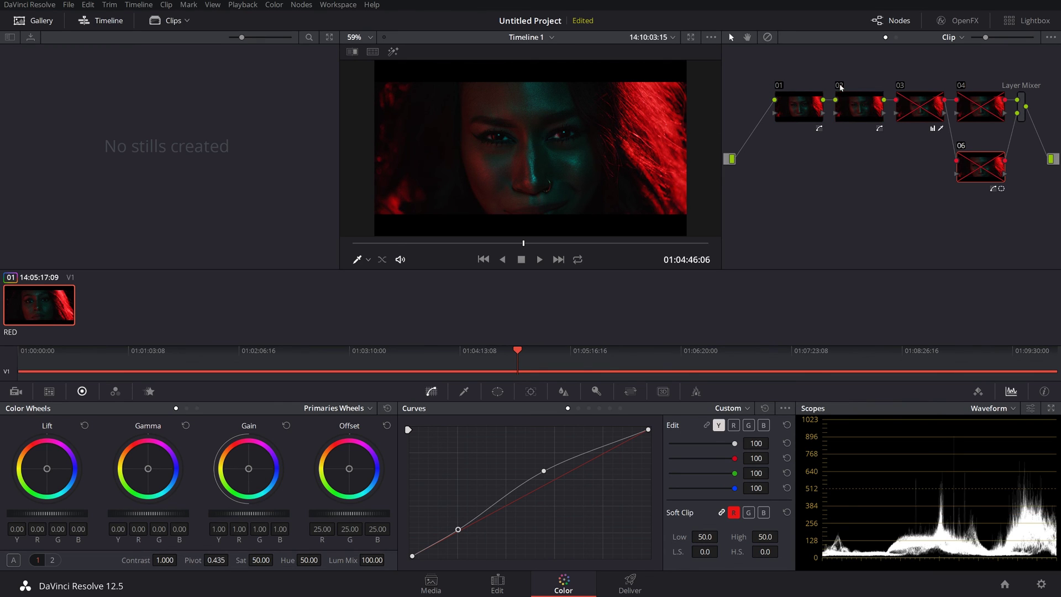
pyautogui.click(906, 87)
pyautogui.click(966, 87)
pyautogui.click(965, 147)
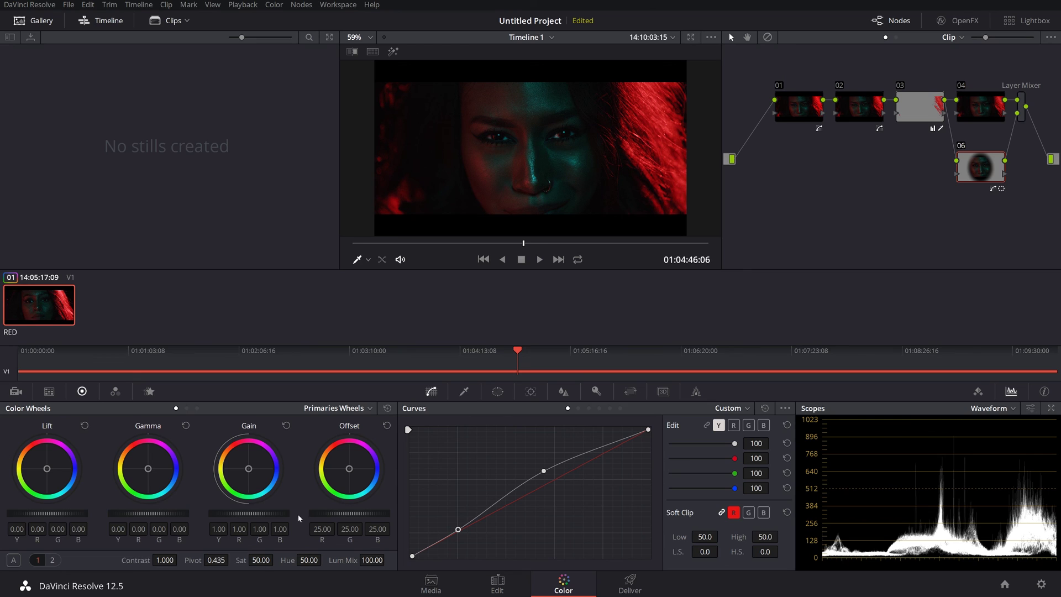
# Step: Show the RED clip's Camera Raw decode settings (DRAGONcolor2, REDgamma4) instead of the colour wheels
pyautogui.click(16, 391)
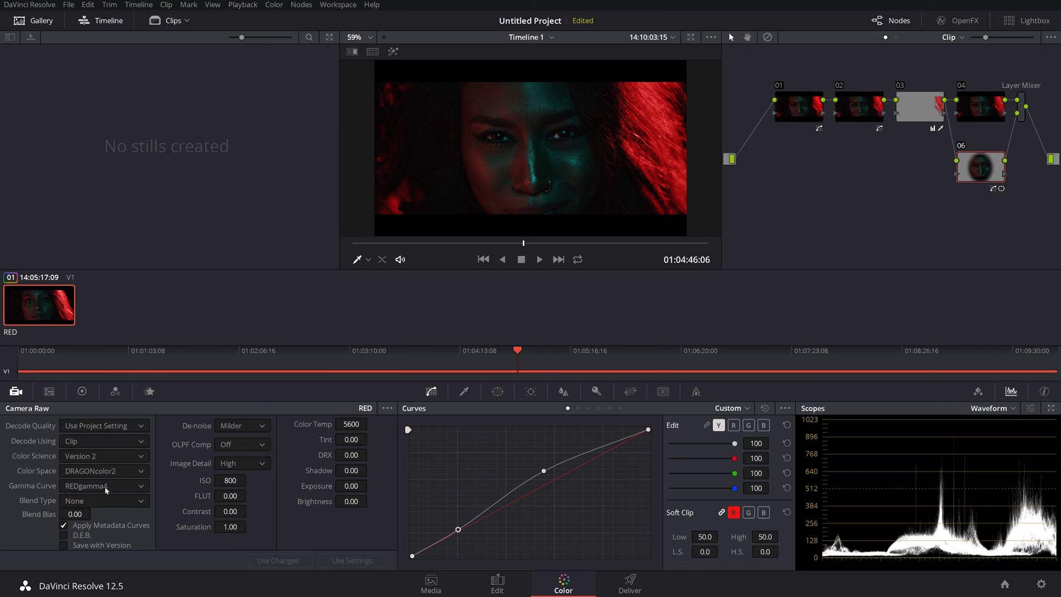
pyautogui.click(103, 471)
pyautogui.click(80, 368)
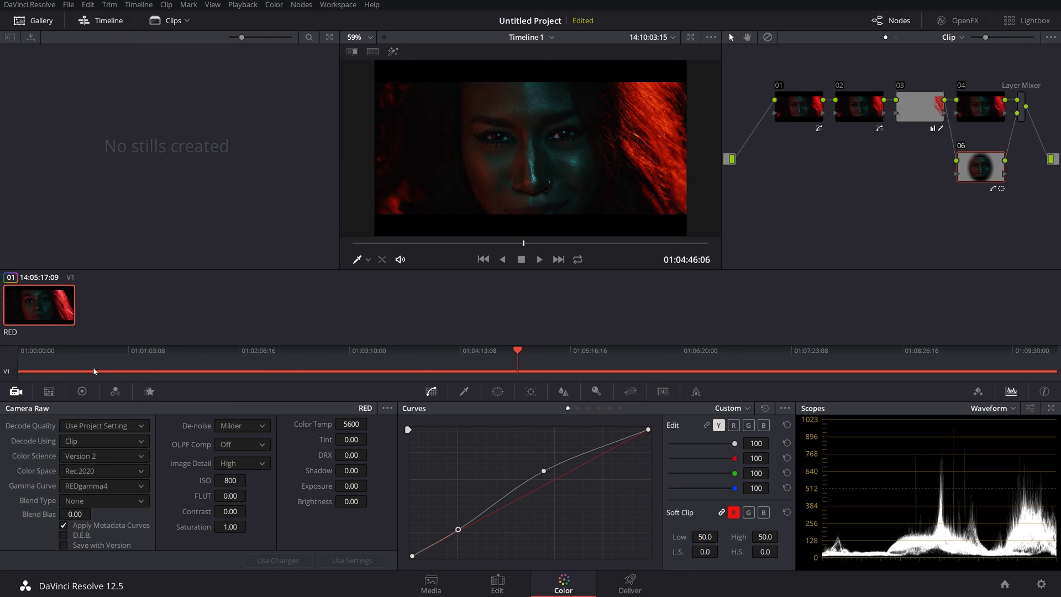
pyautogui.click(80, 473)
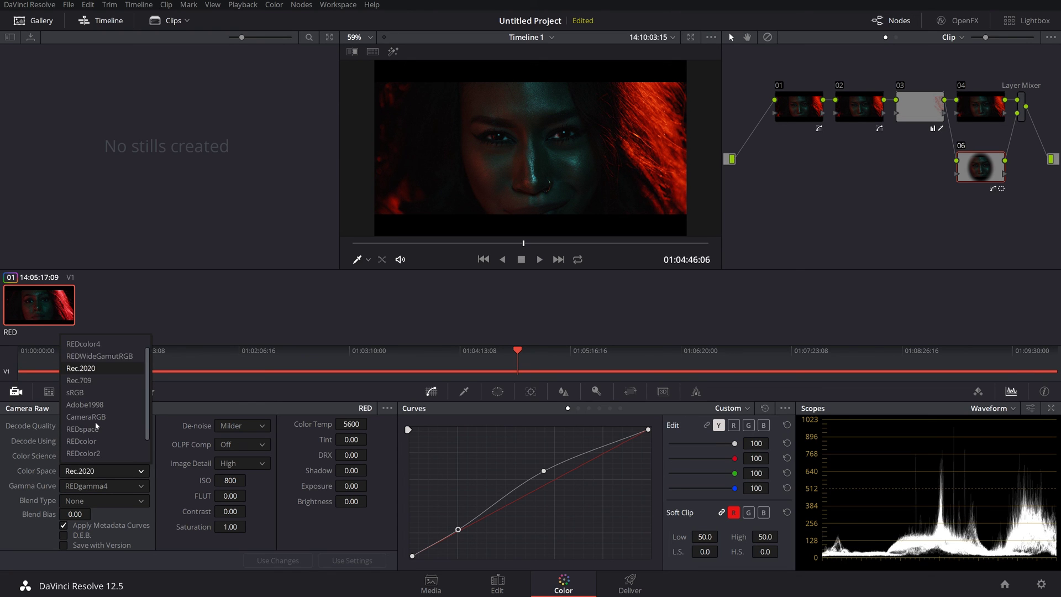
pyautogui.click(105, 342)
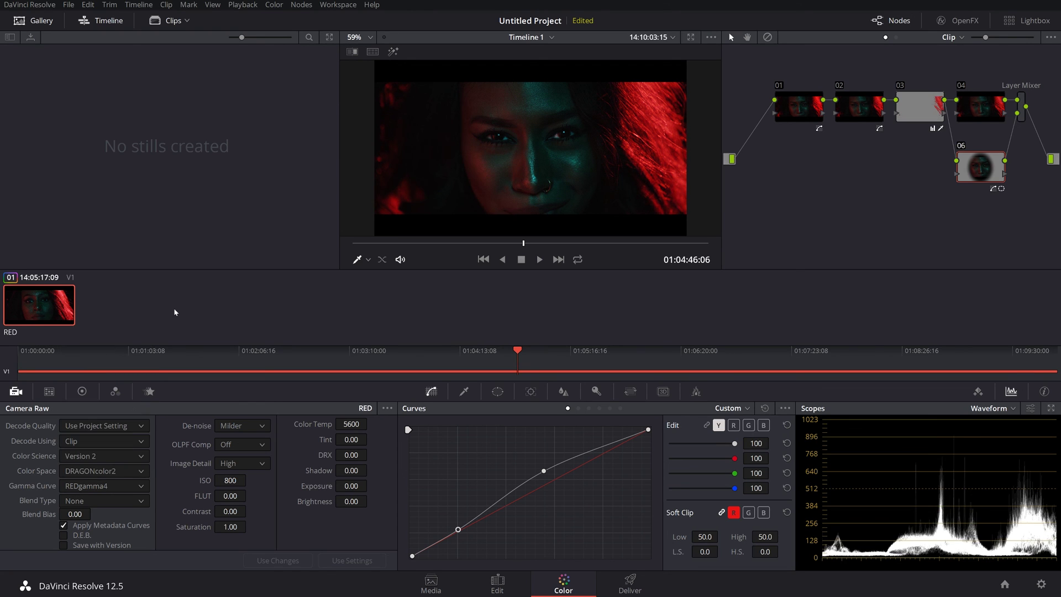